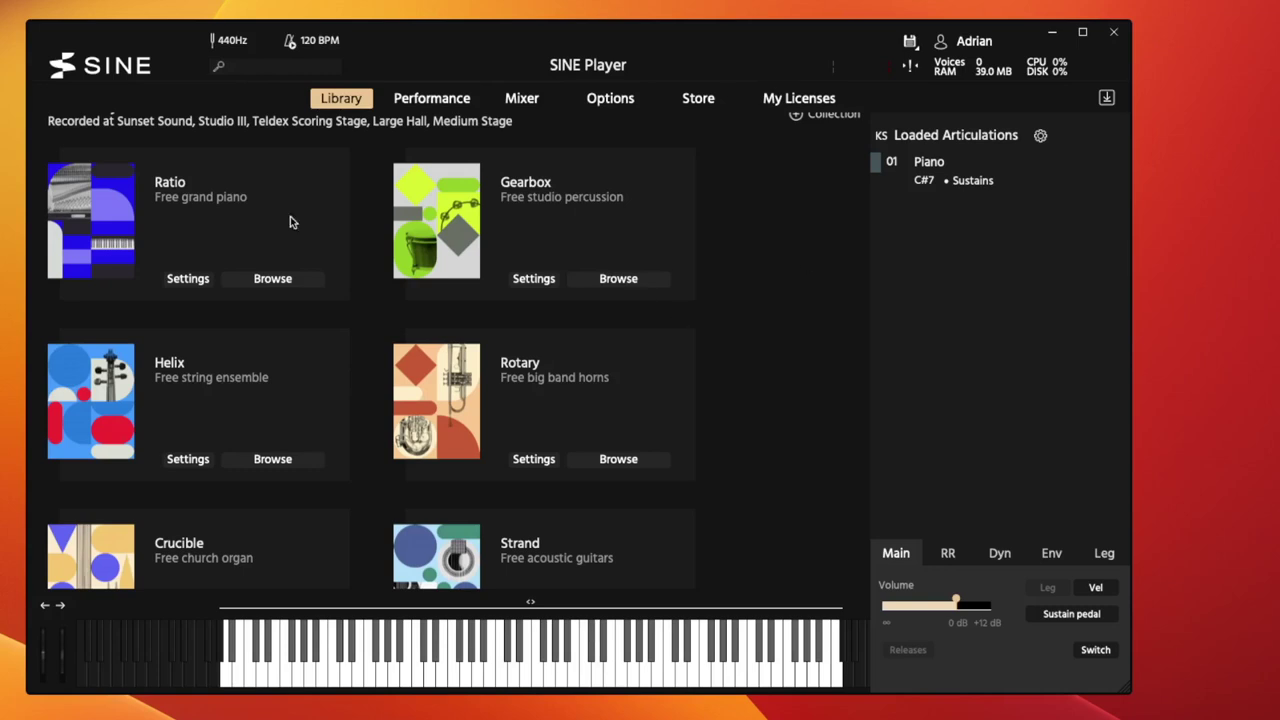
Examine the licensed collections, from Layers through the SINEfactory series, and check which instruments are downloaded.
scroll(345, 337, "up", 1)
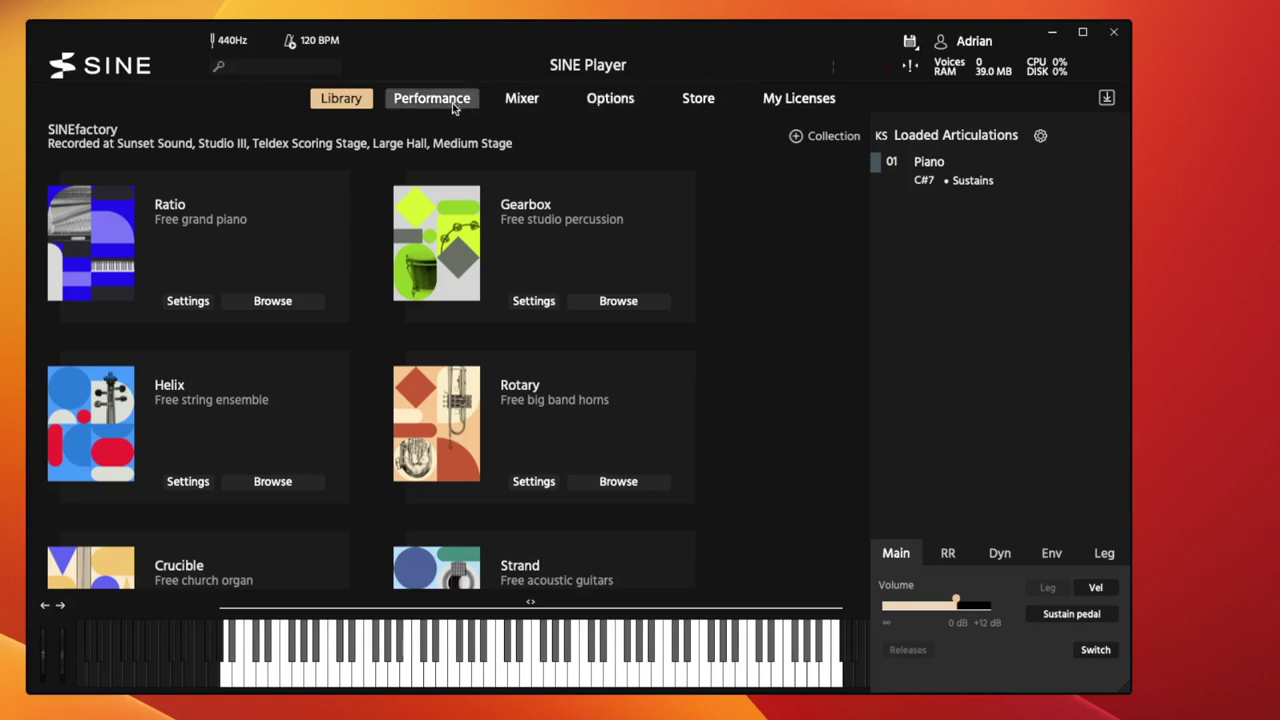
left_click(815, 106)
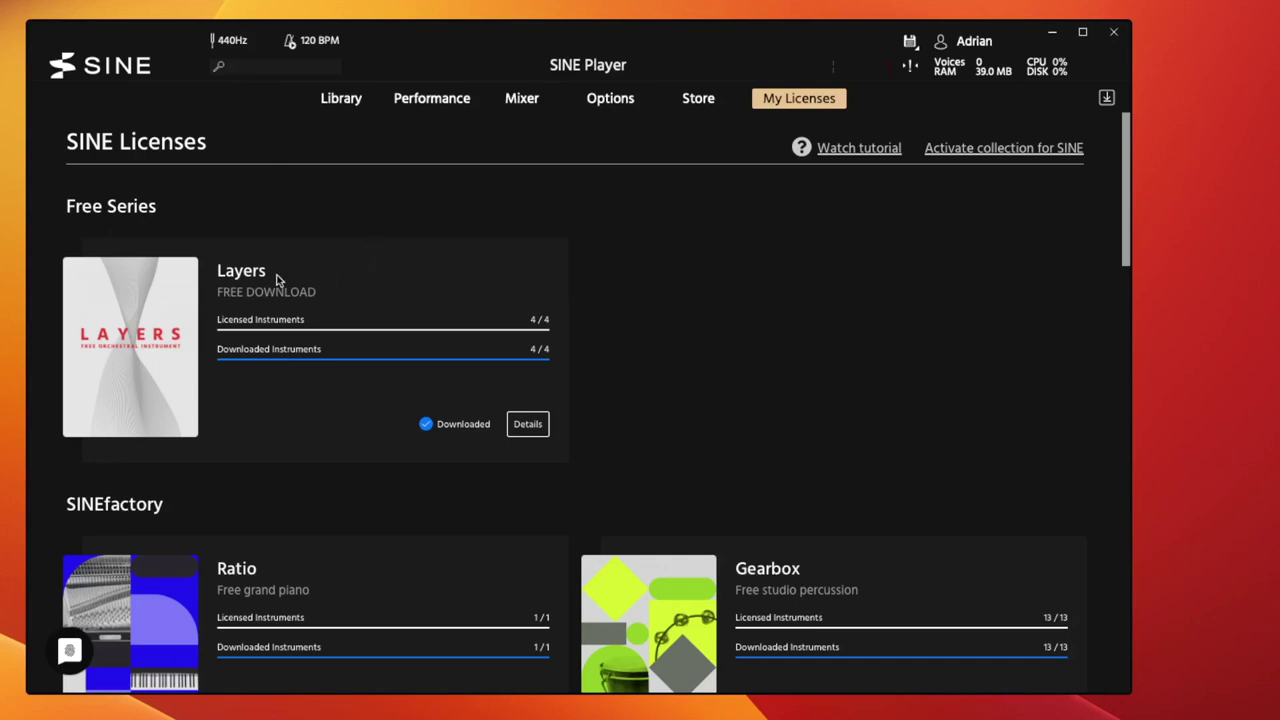
scroll(611, 386, "down", 3)
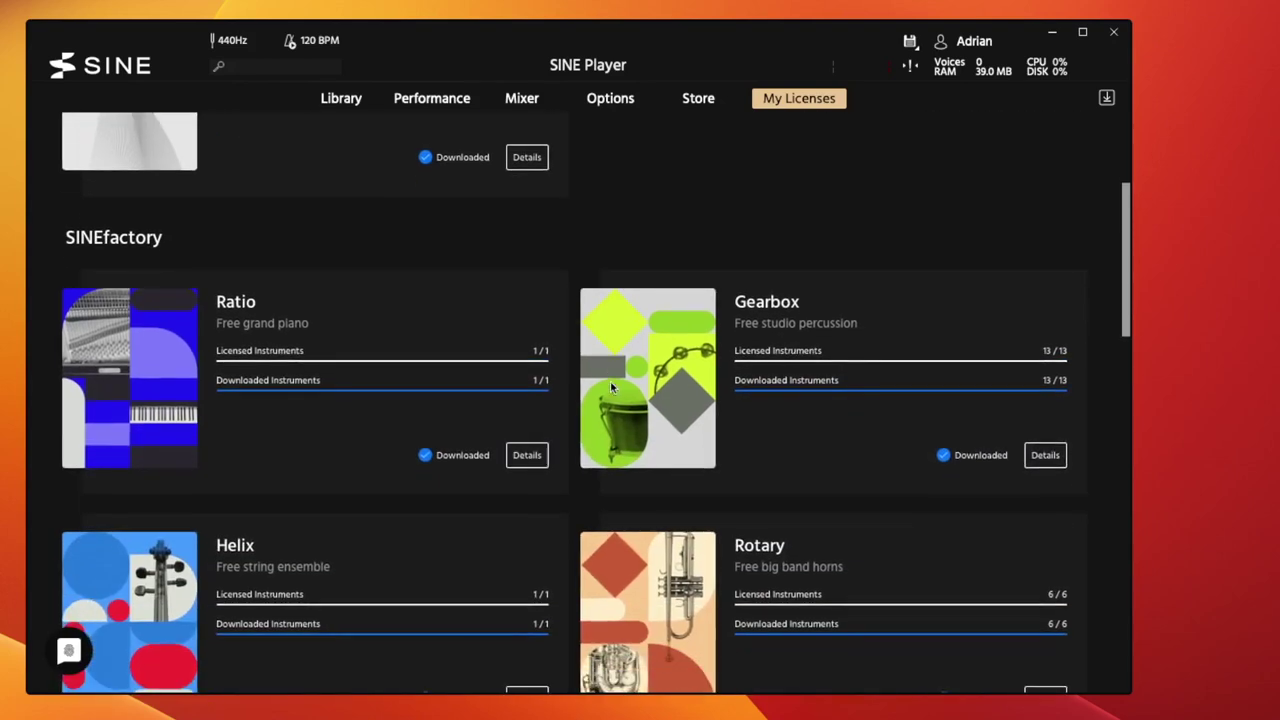
scroll(612, 388, "up", 2)
scroll(612, 388, "up", 2)
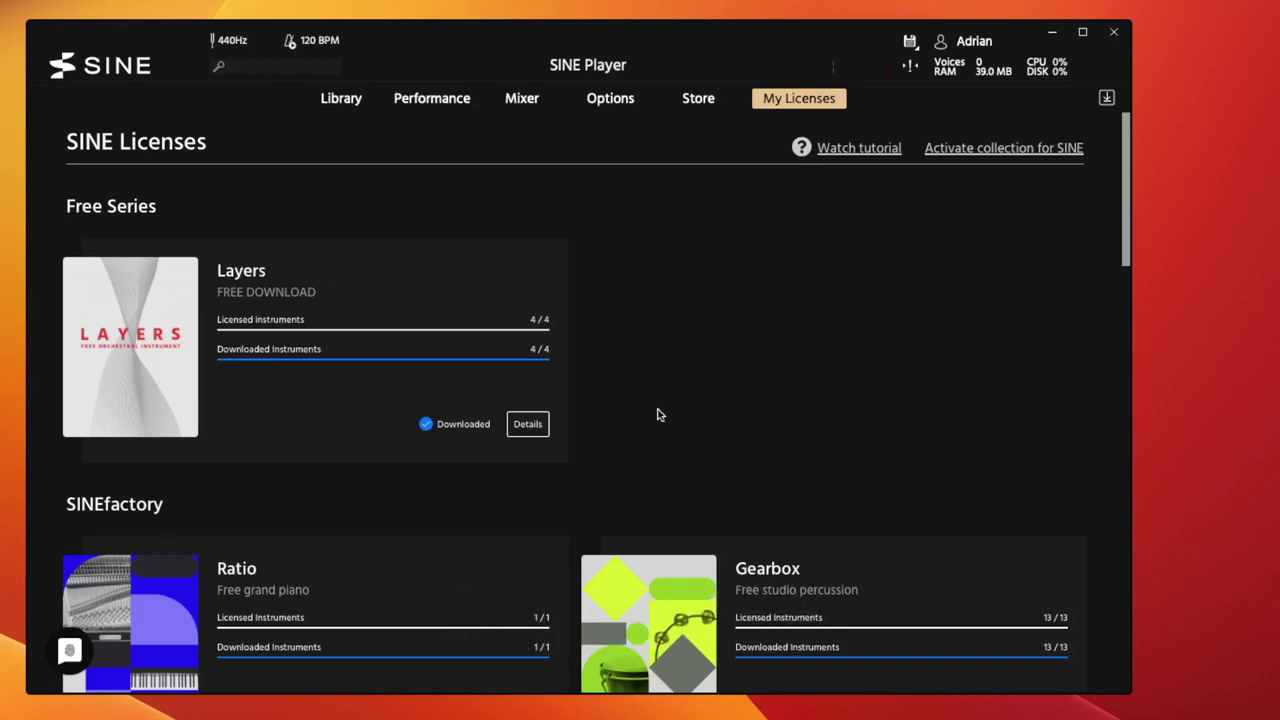
scroll(646, 428, "down", 1)
scroll(646, 428, "down", 1)
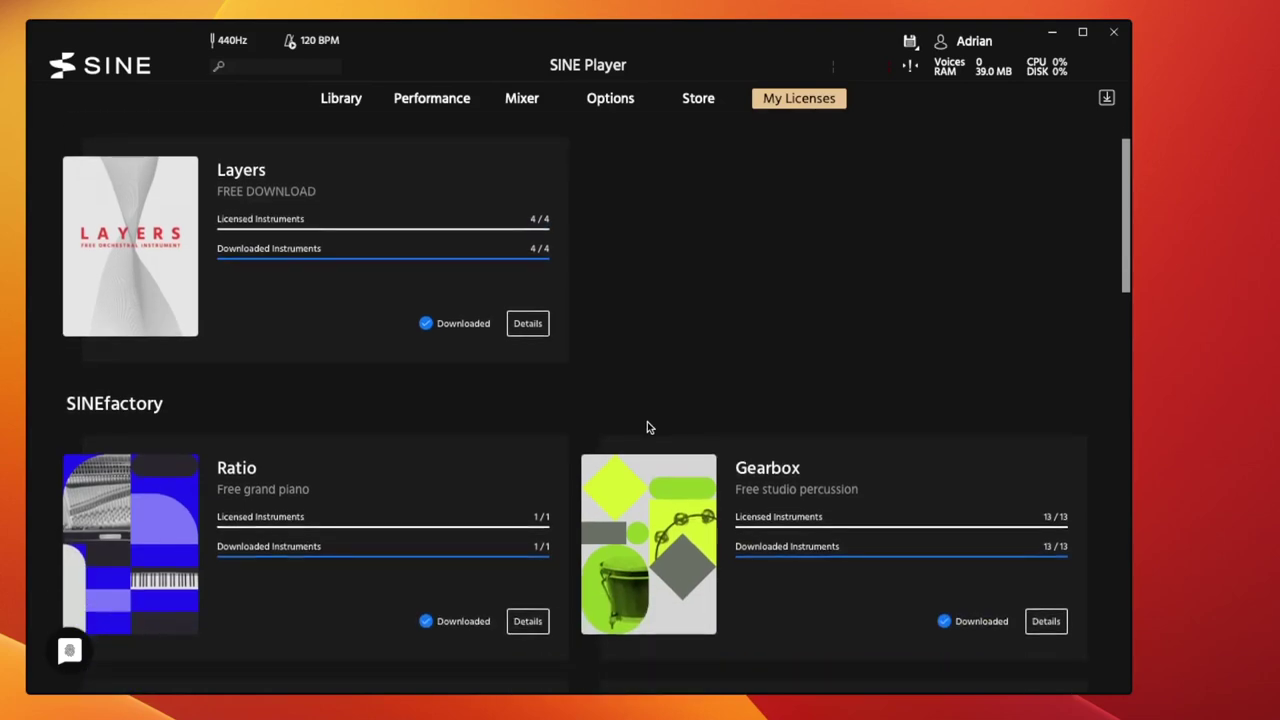
scroll(646, 428, "down", 3)
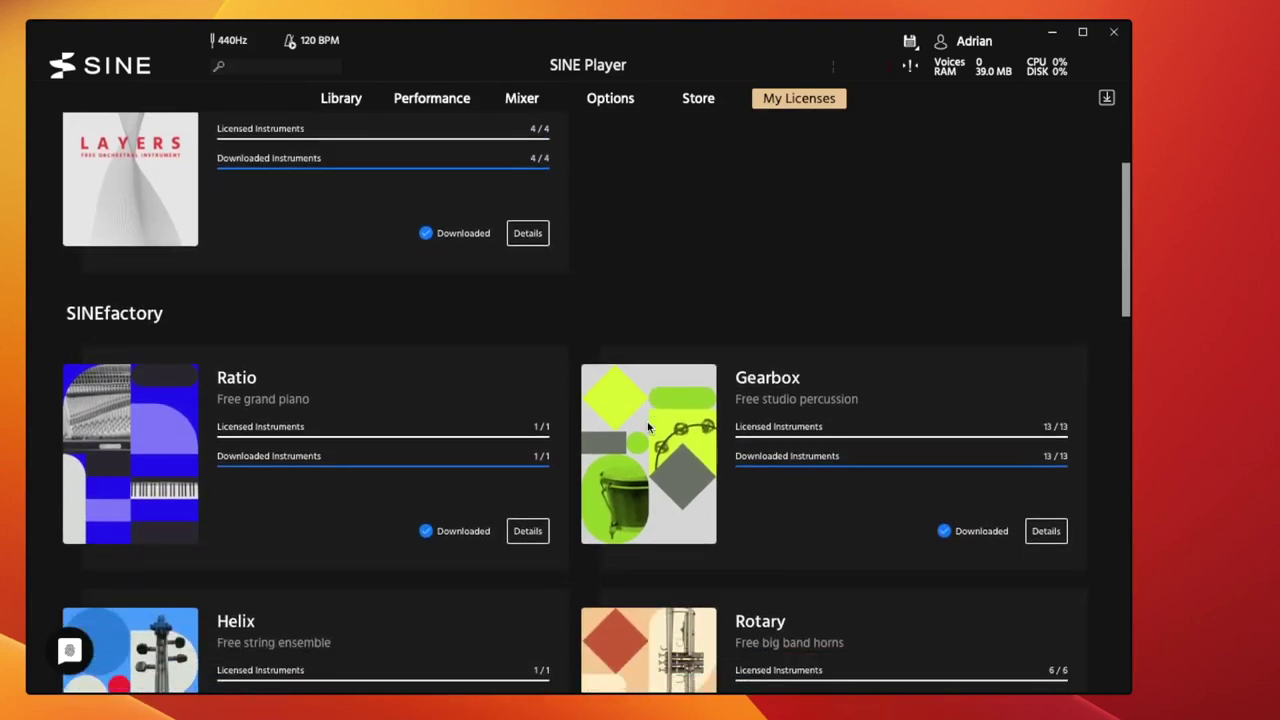
scroll(648, 428, "down", 2)
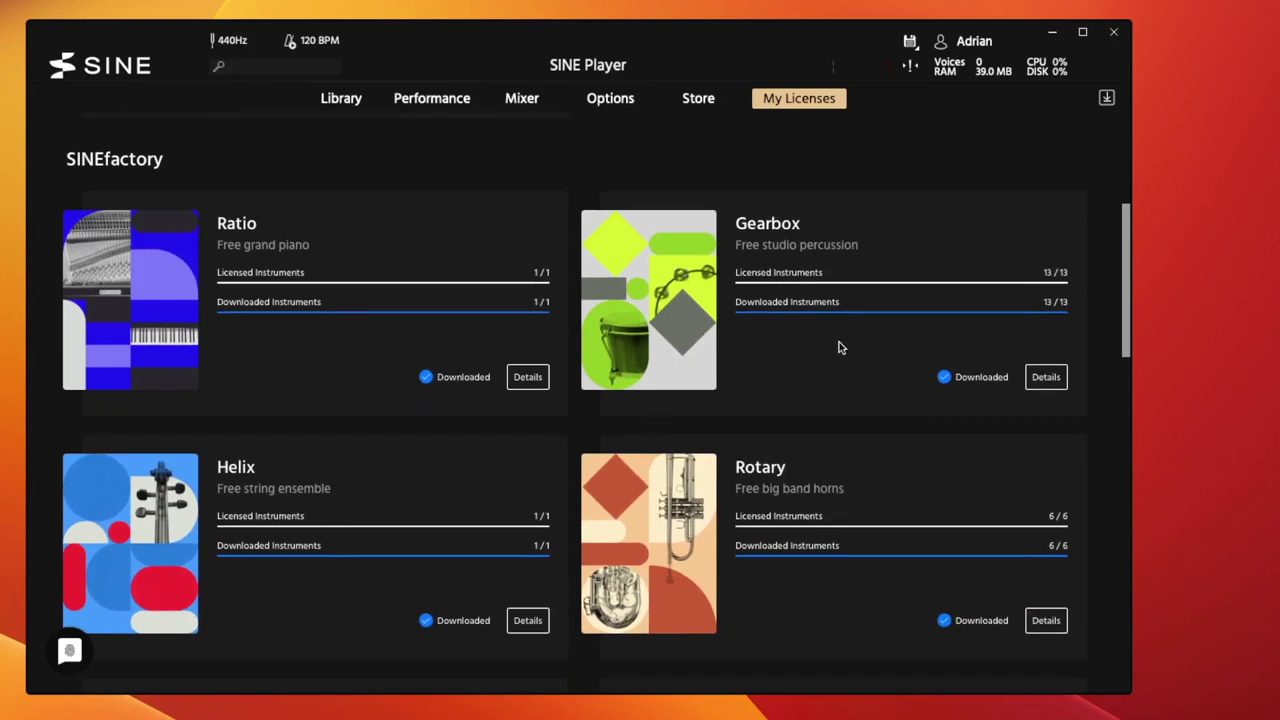
scroll(780, 483, "down", 1)
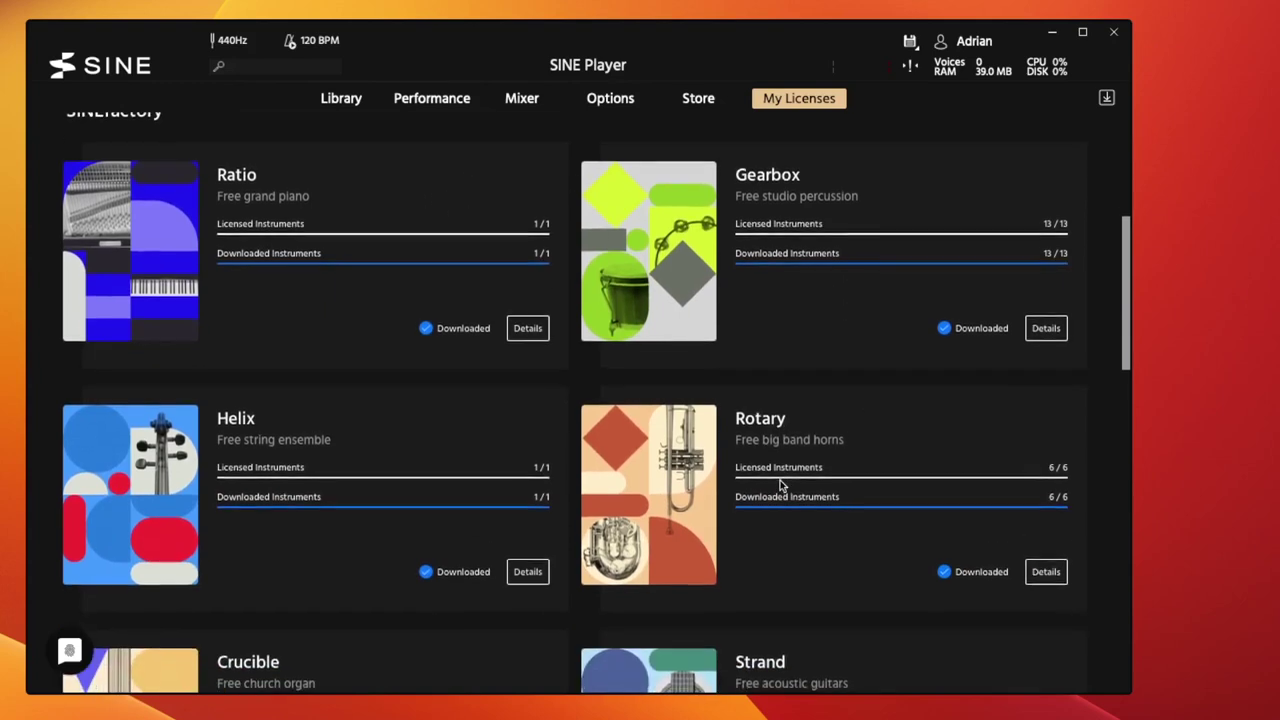
scroll(780, 485, "down", 1)
scroll(780, 485, "down", 1)
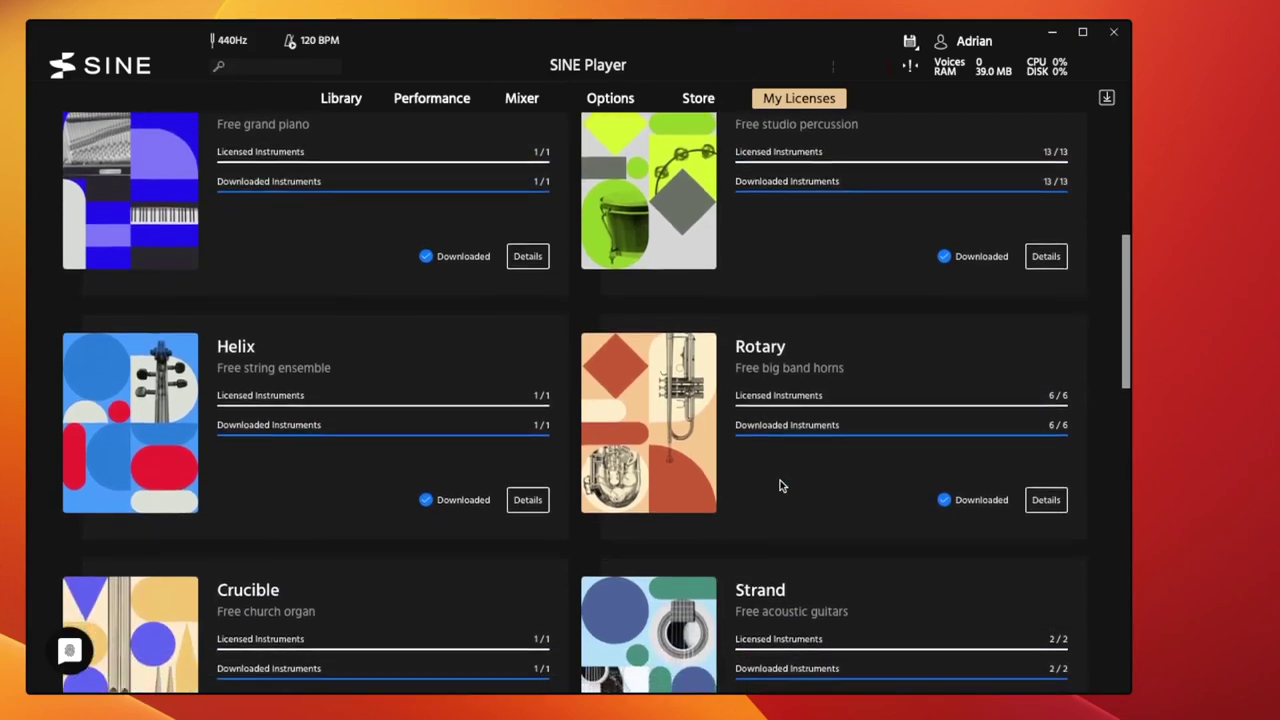
scroll(782, 486, "down", 5)
scroll(781, 485, "down", 3)
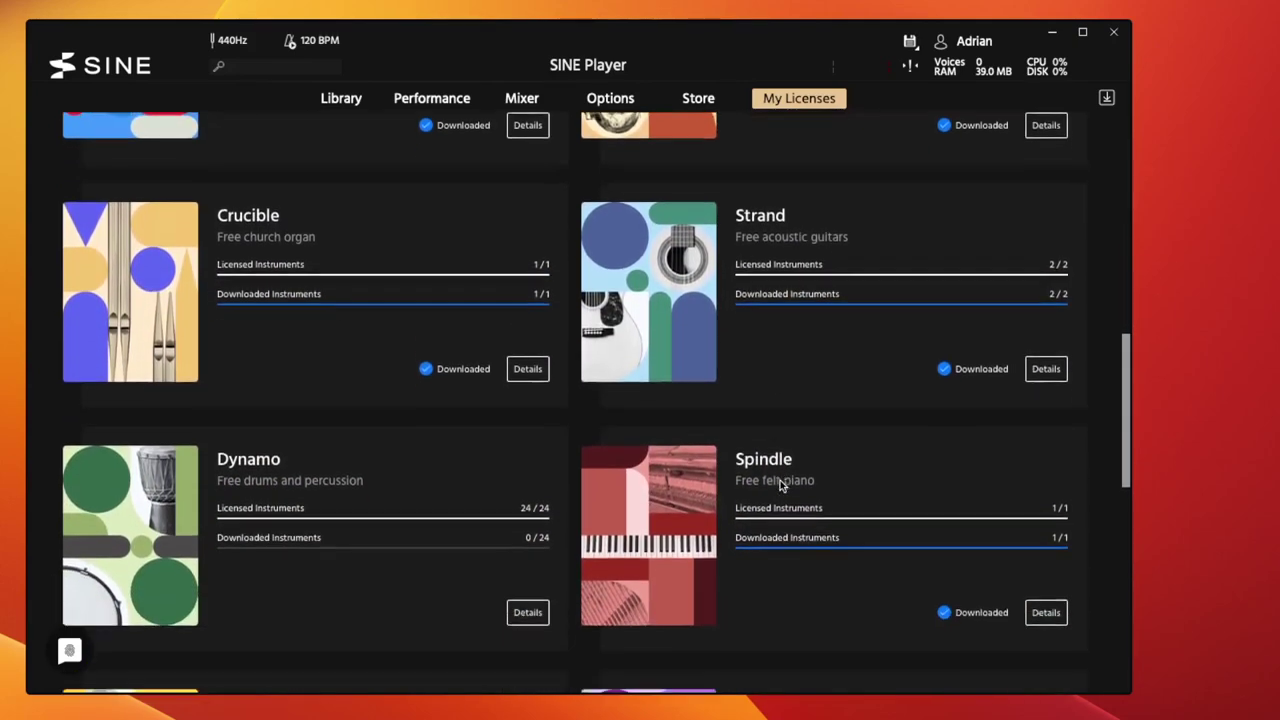
scroll(781, 484, "down", 4)
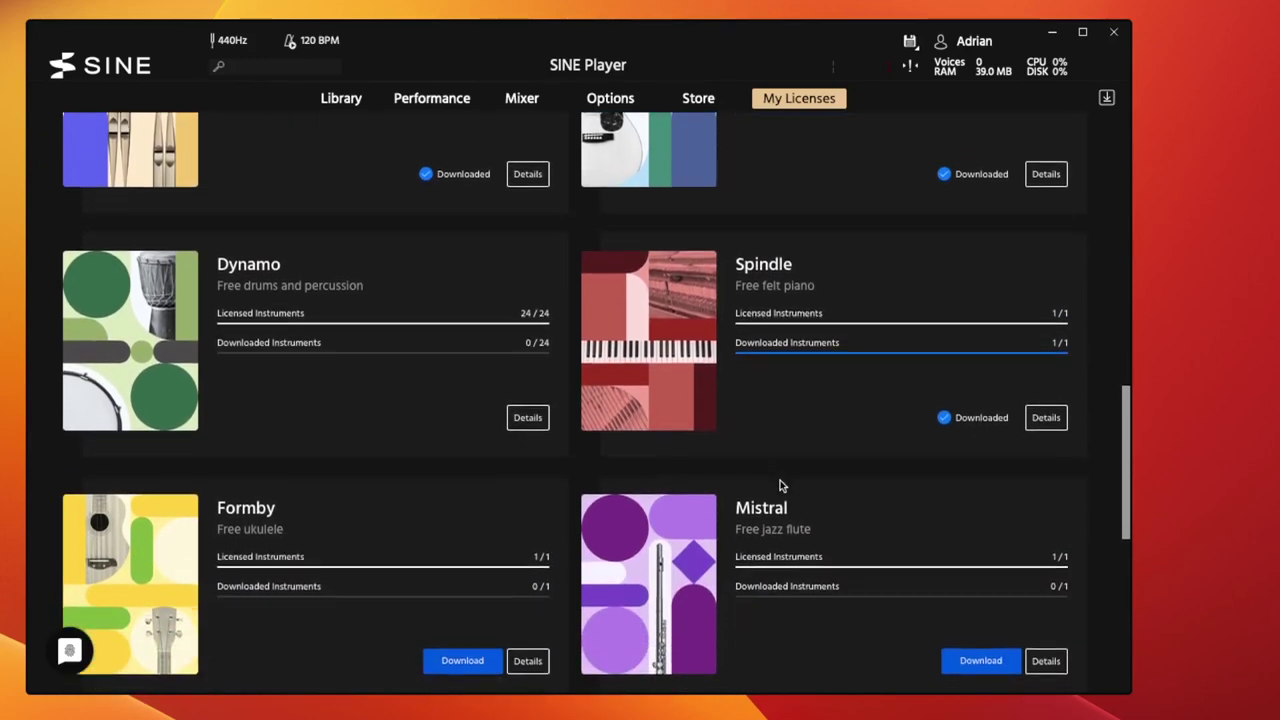
scroll(780, 483, "down", 4)
scroll(781, 484, "down", 4)
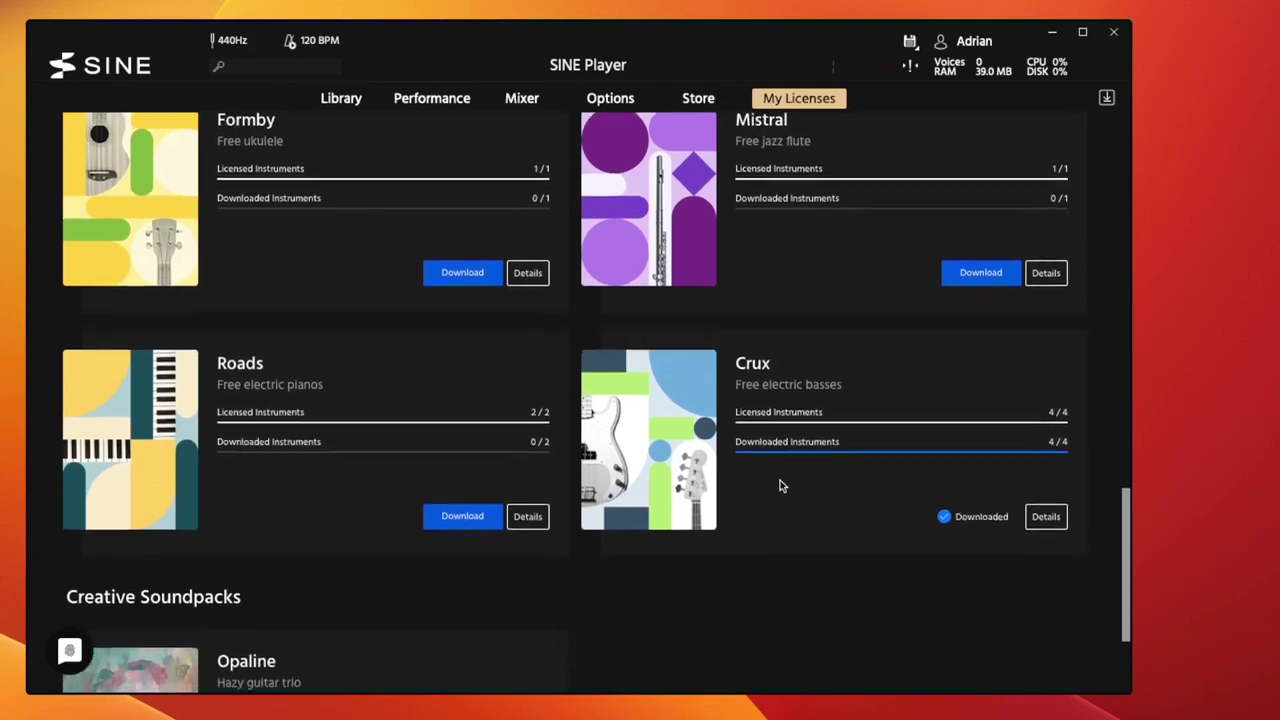
Download the Roads free electric pianos collection to the Kontakt Library 2 drive.
scroll(781, 484, "up", 3)
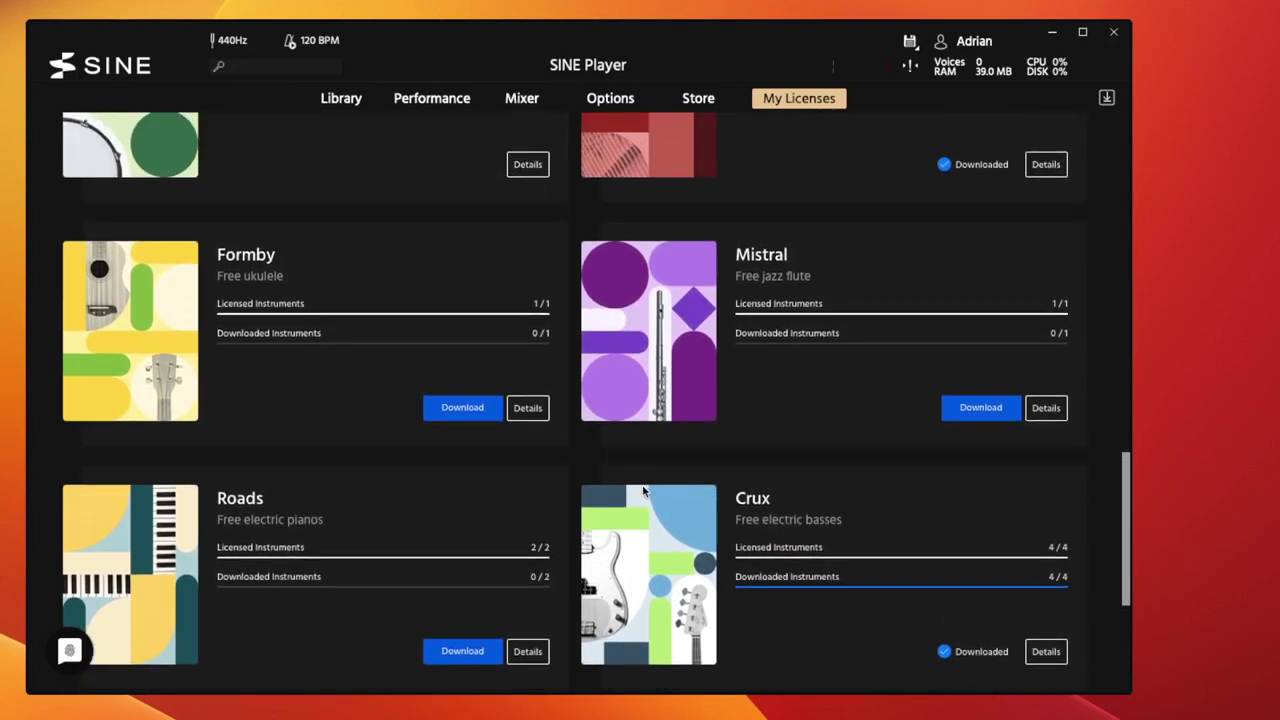
left_click(458, 652)
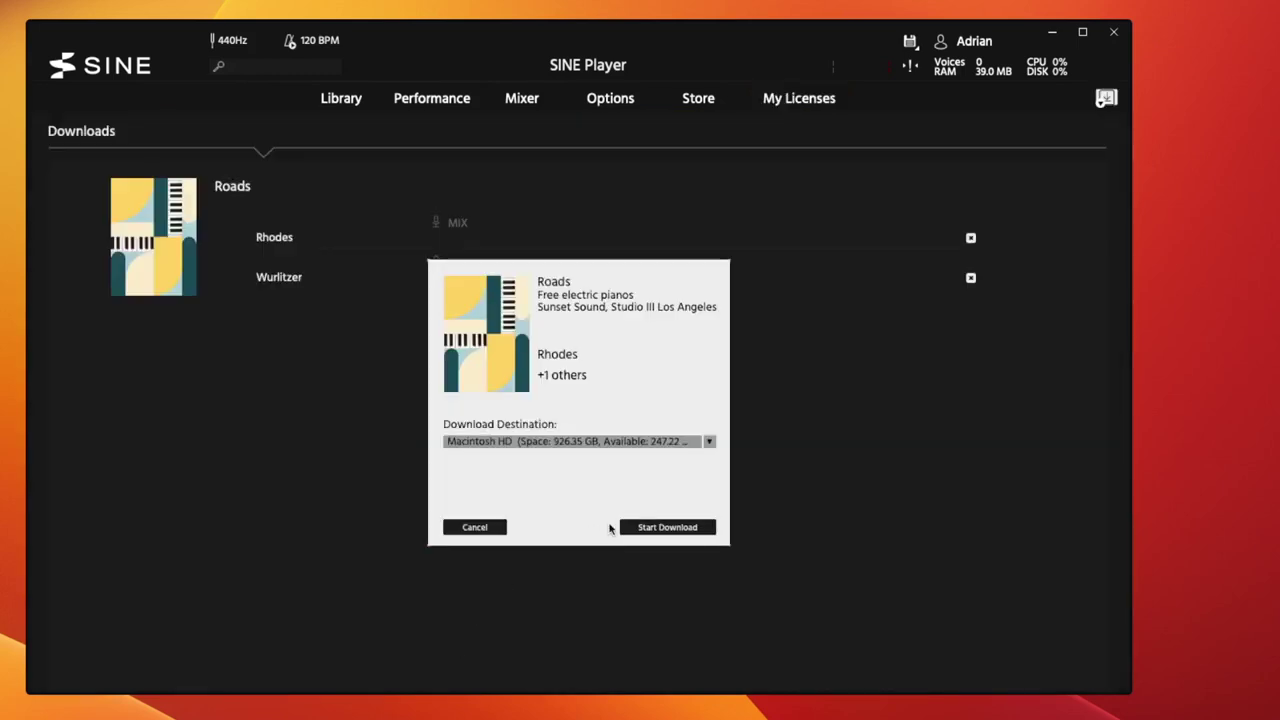
left_click(707, 441)
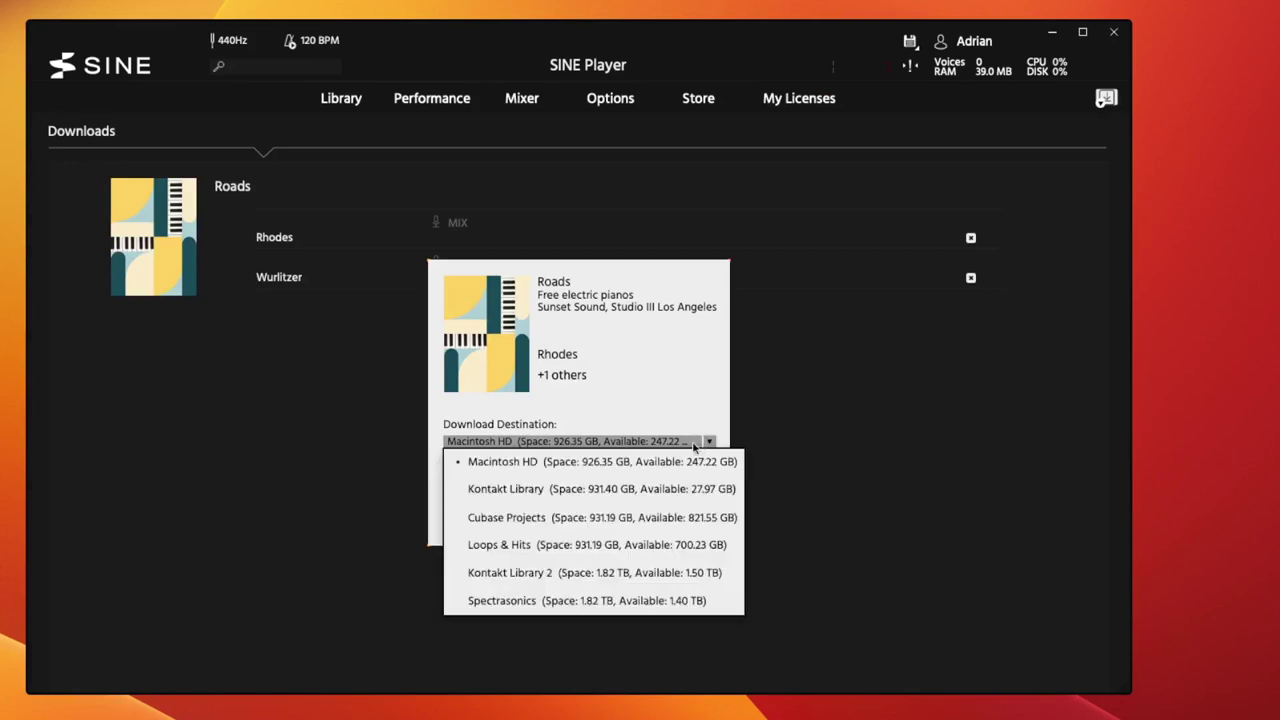
left_click(576, 572)
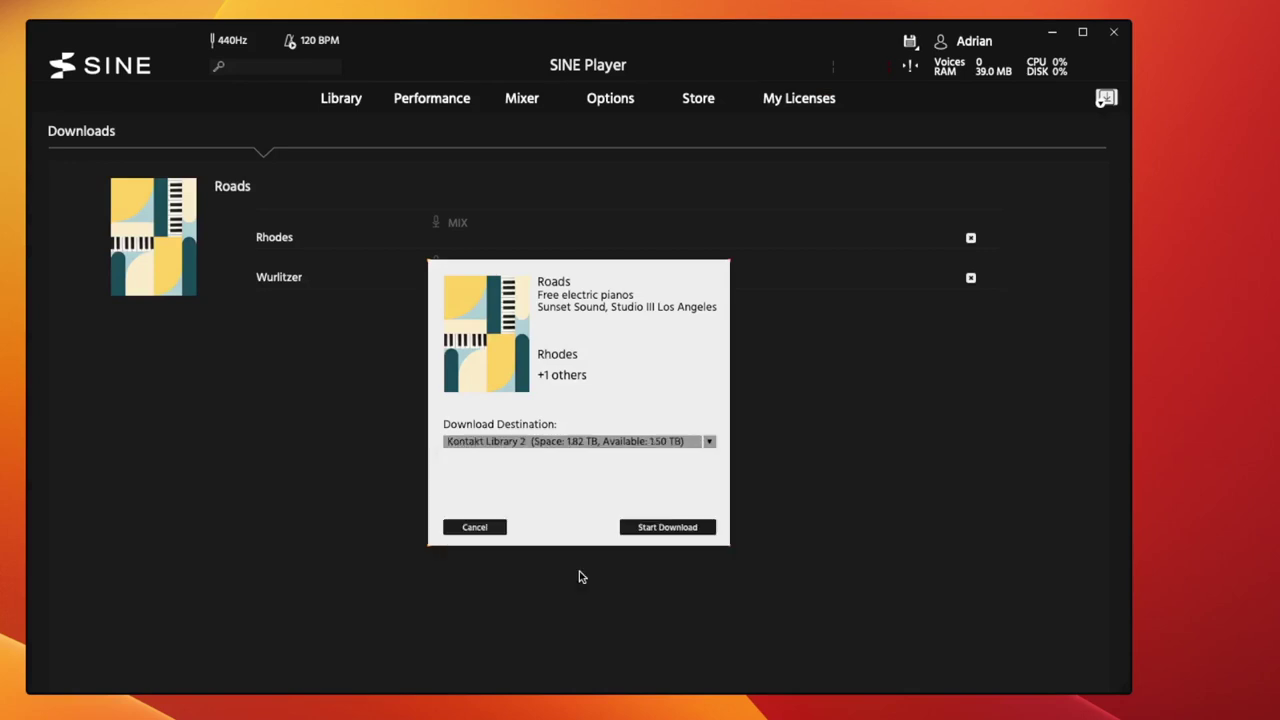
left_click(661, 528)
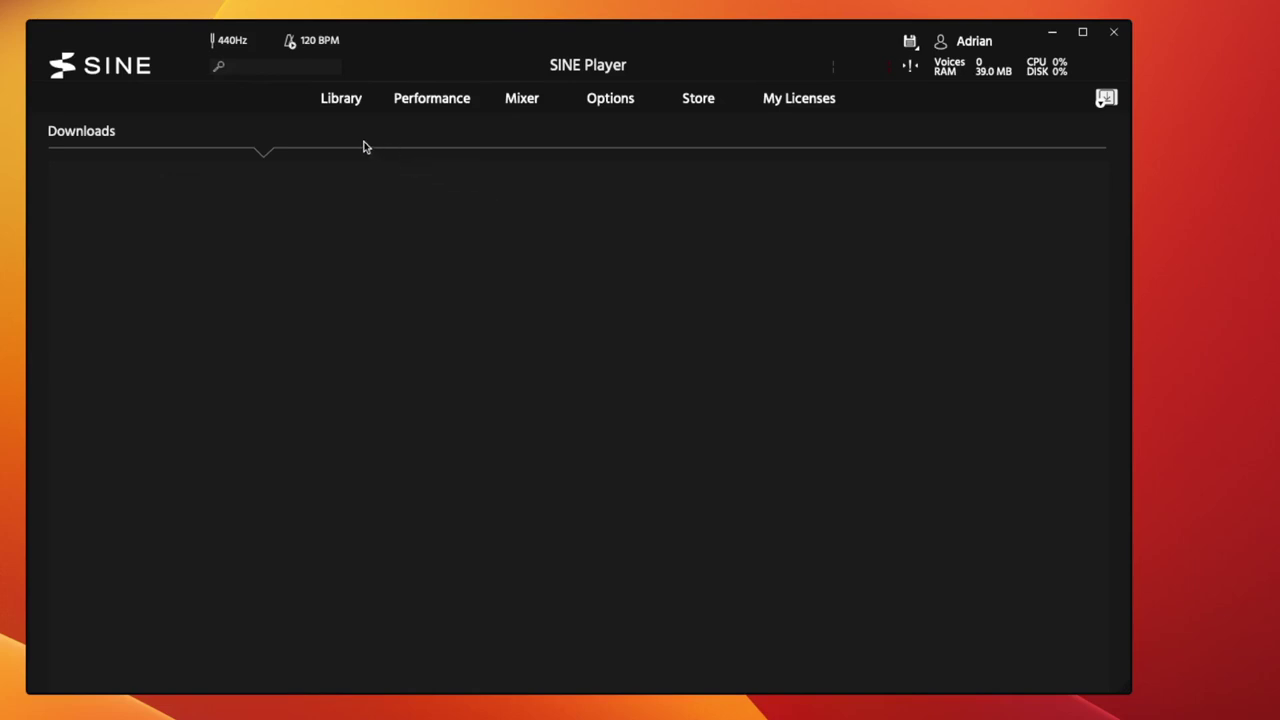
Browse the Roads collection in the library and load its Rhodes instrument.
left_click(342, 100)
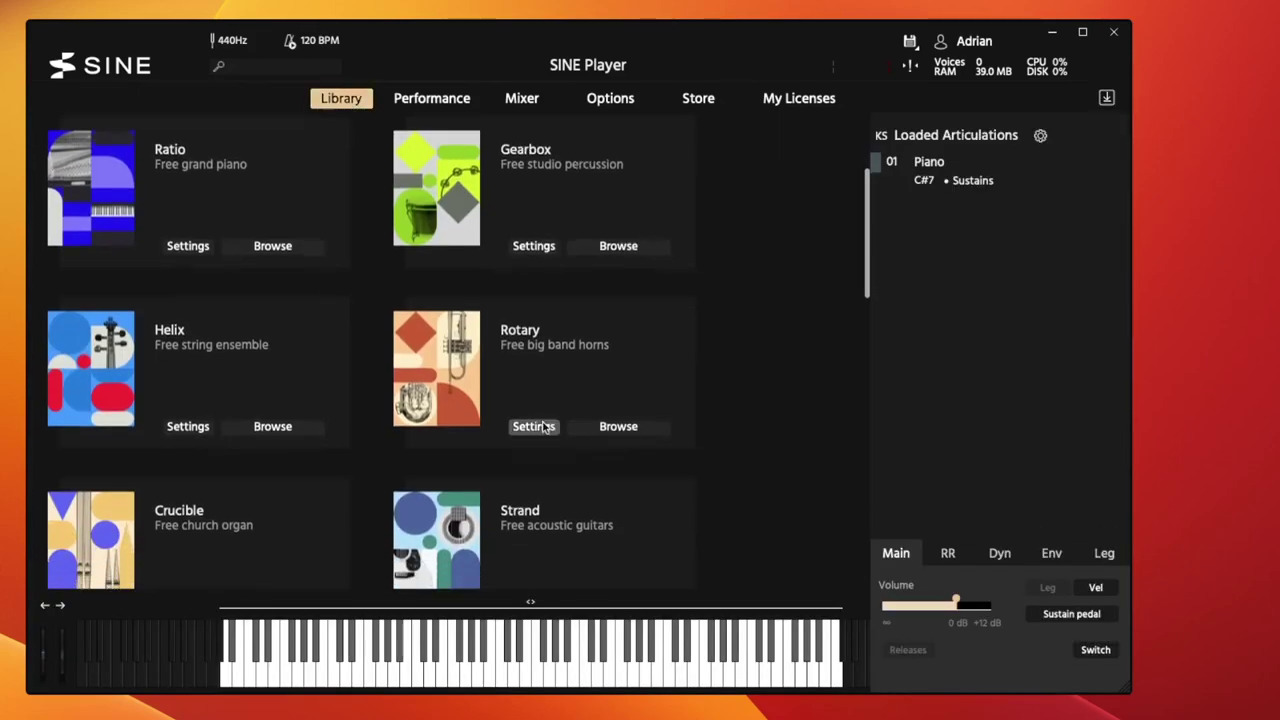
scroll(542, 427, "down", 5)
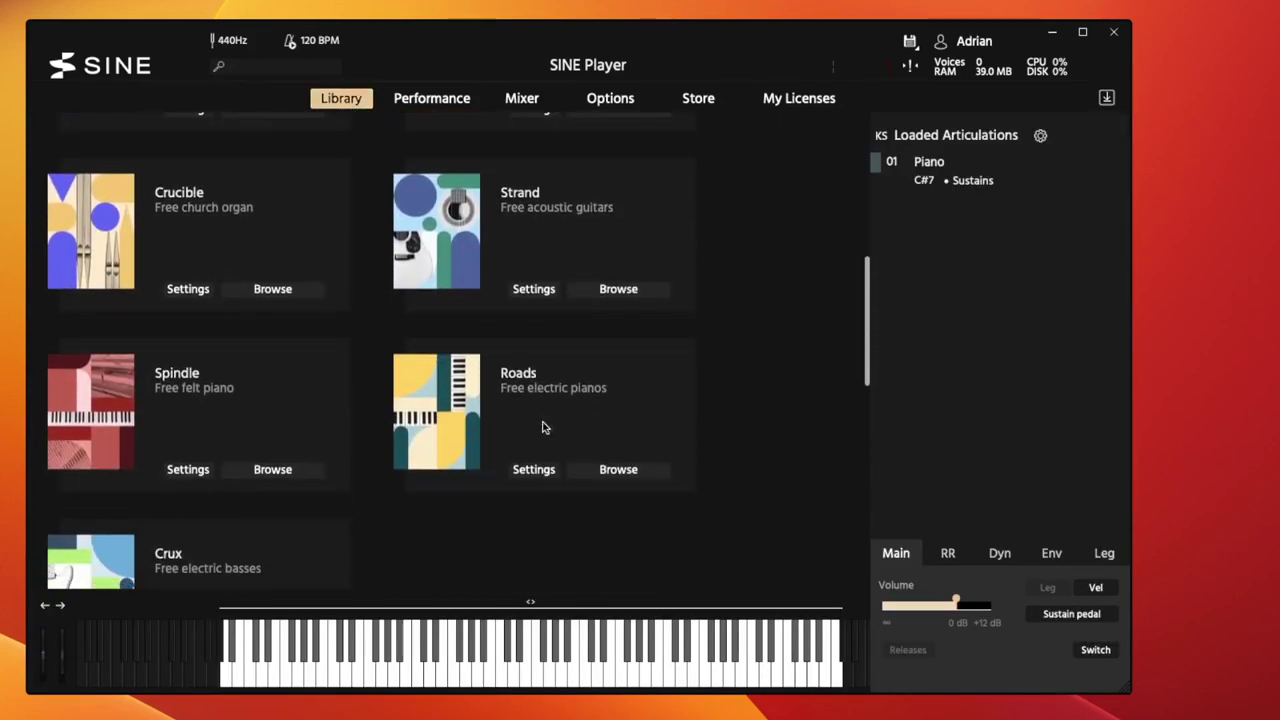
left_click(624, 472)
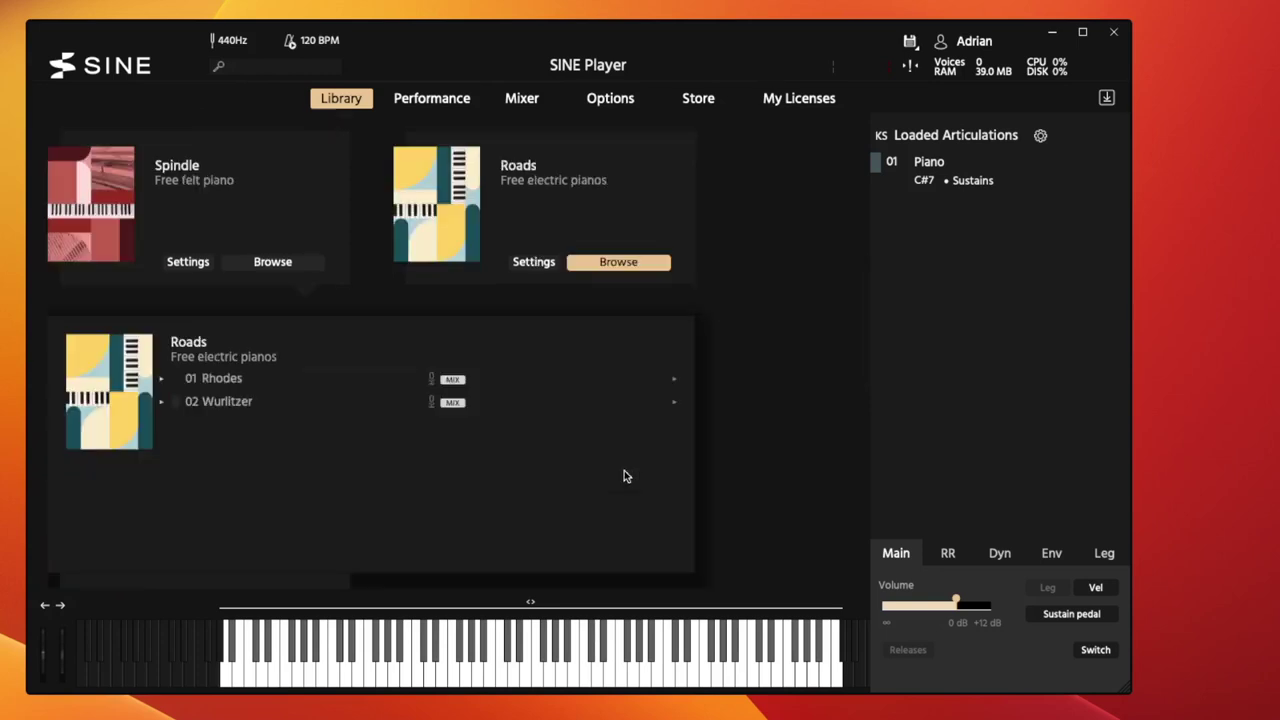
double_click(218, 386)
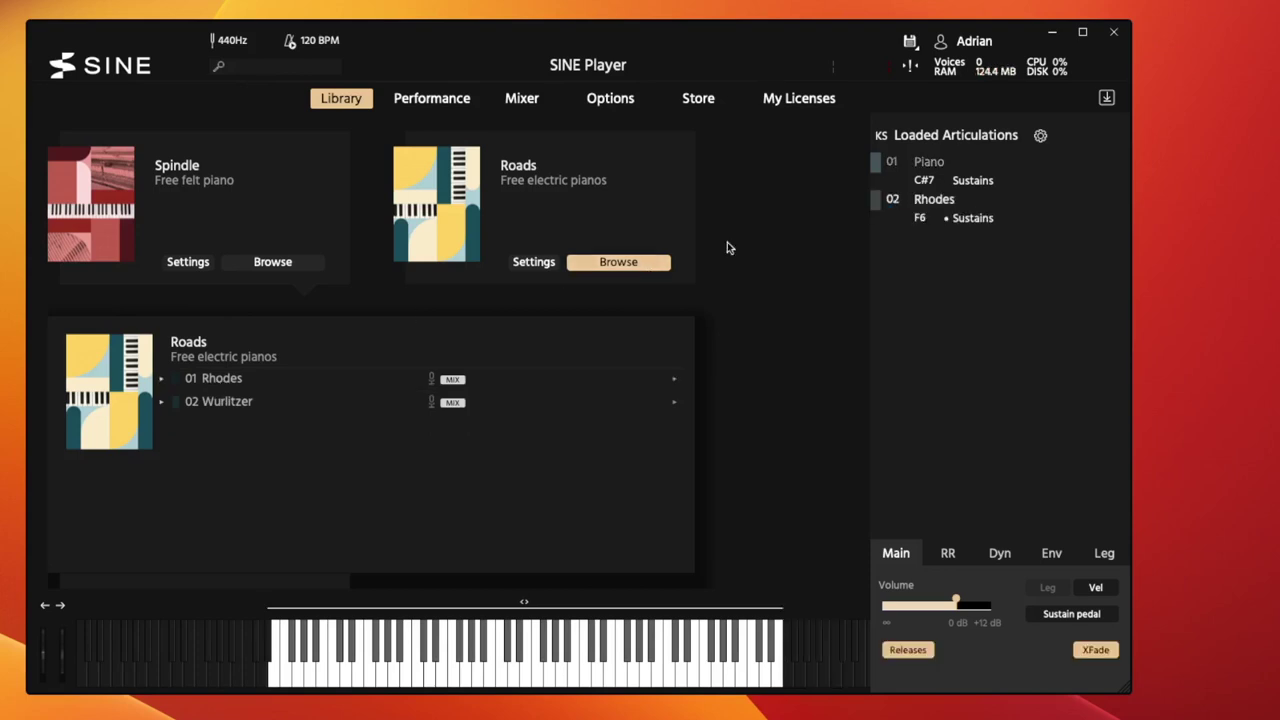
Remove the Piano instrument from the loaded articulations.
left_click(937, 164)
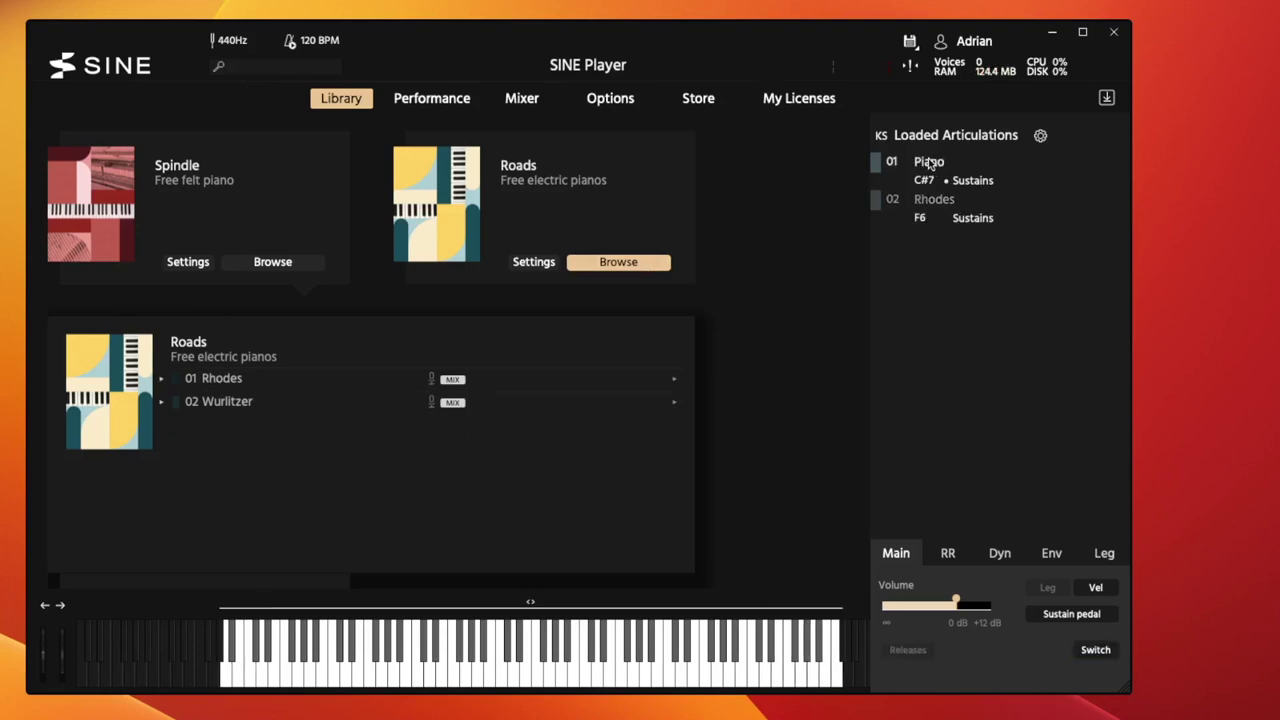
right_click(929, 163)
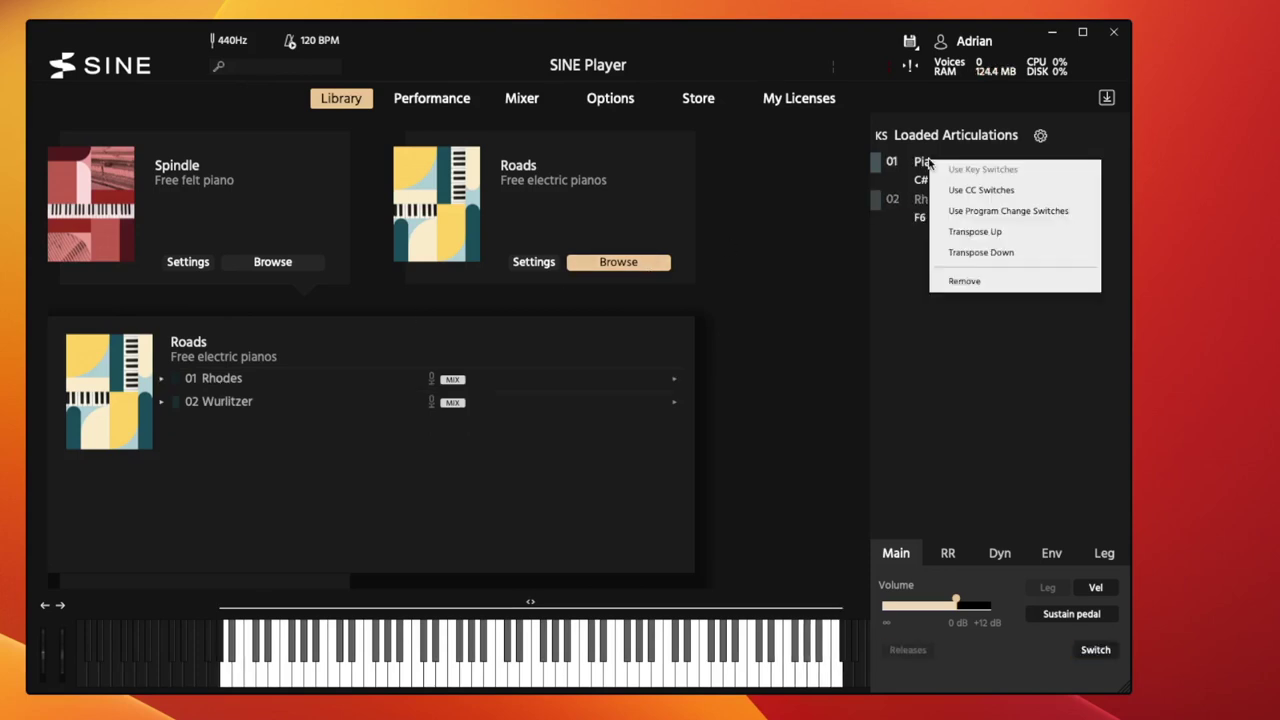
left_click(926, 308)
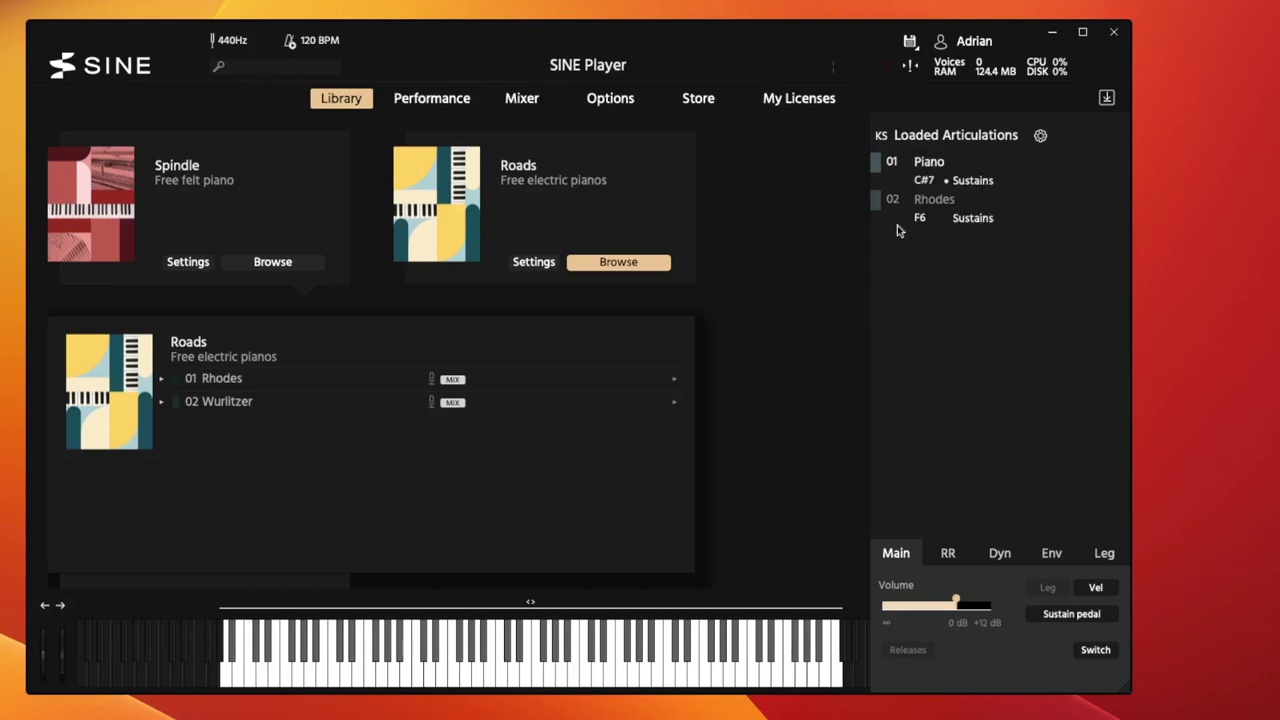
right_click(929, 170)
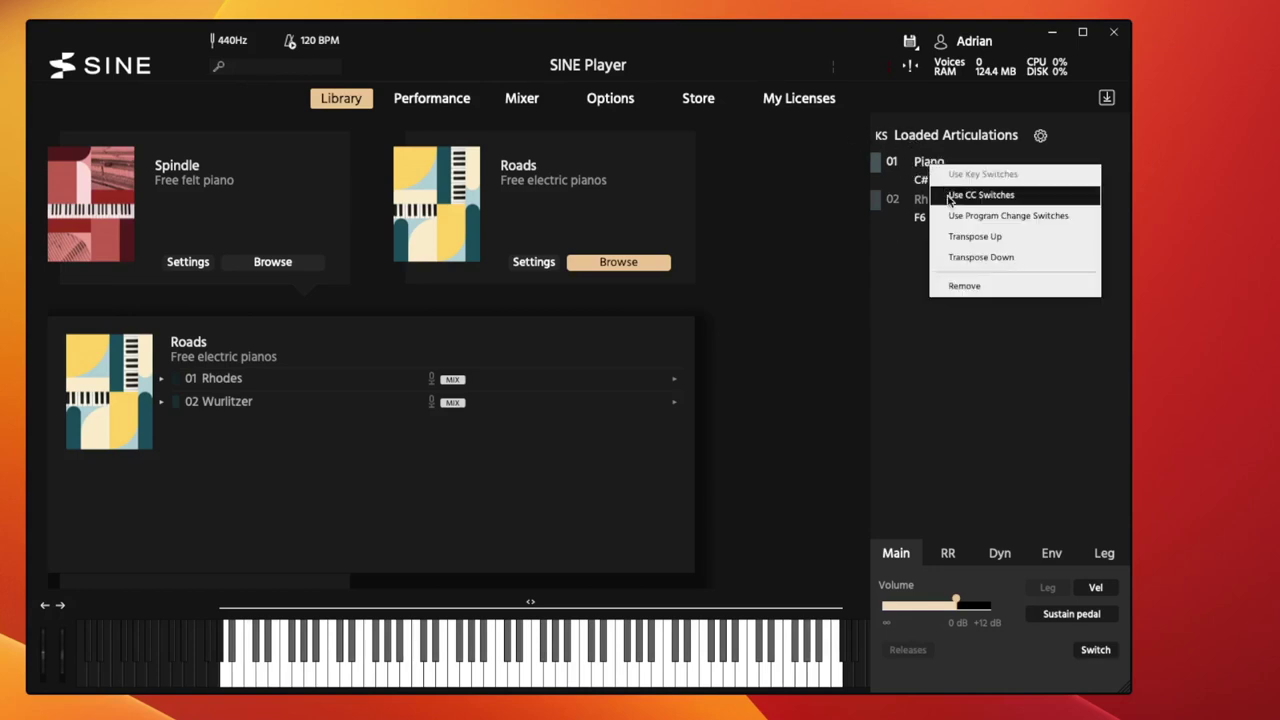
left_click(966, 285)
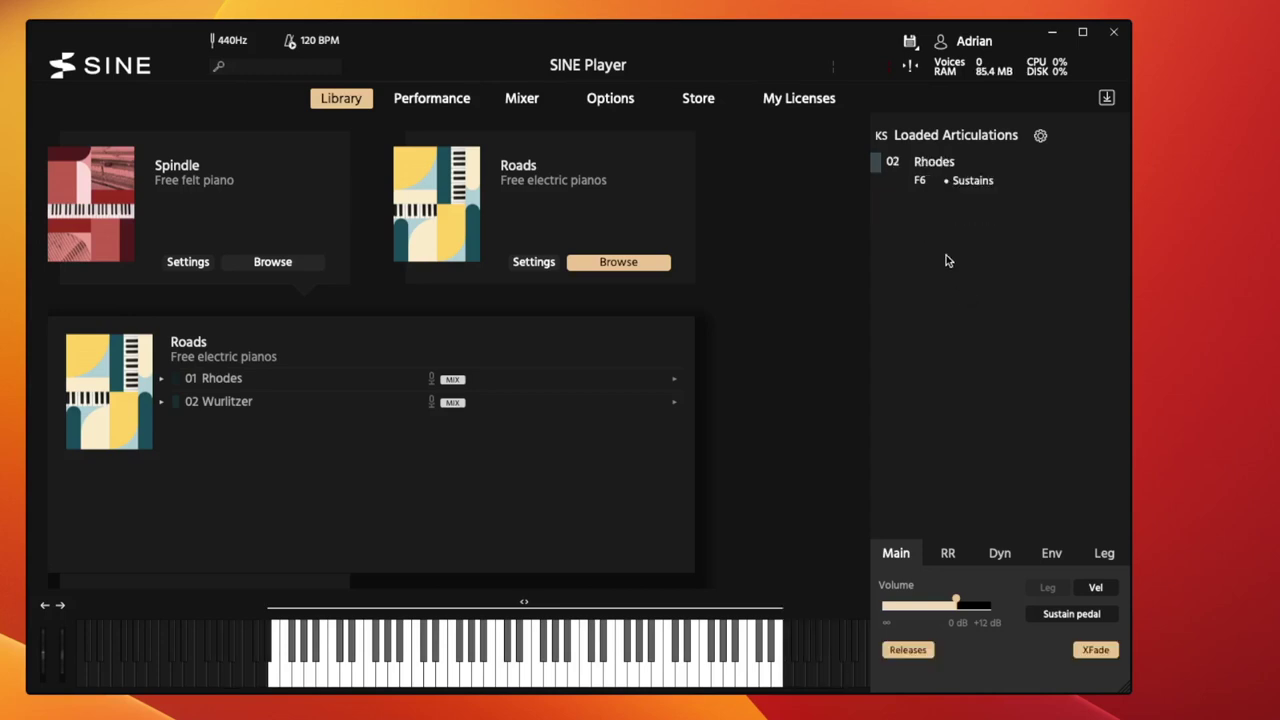
Assign Rhodes to MIDI channel 01 and raise its volume to the +12 dB maximum.
left_click(893, 163)
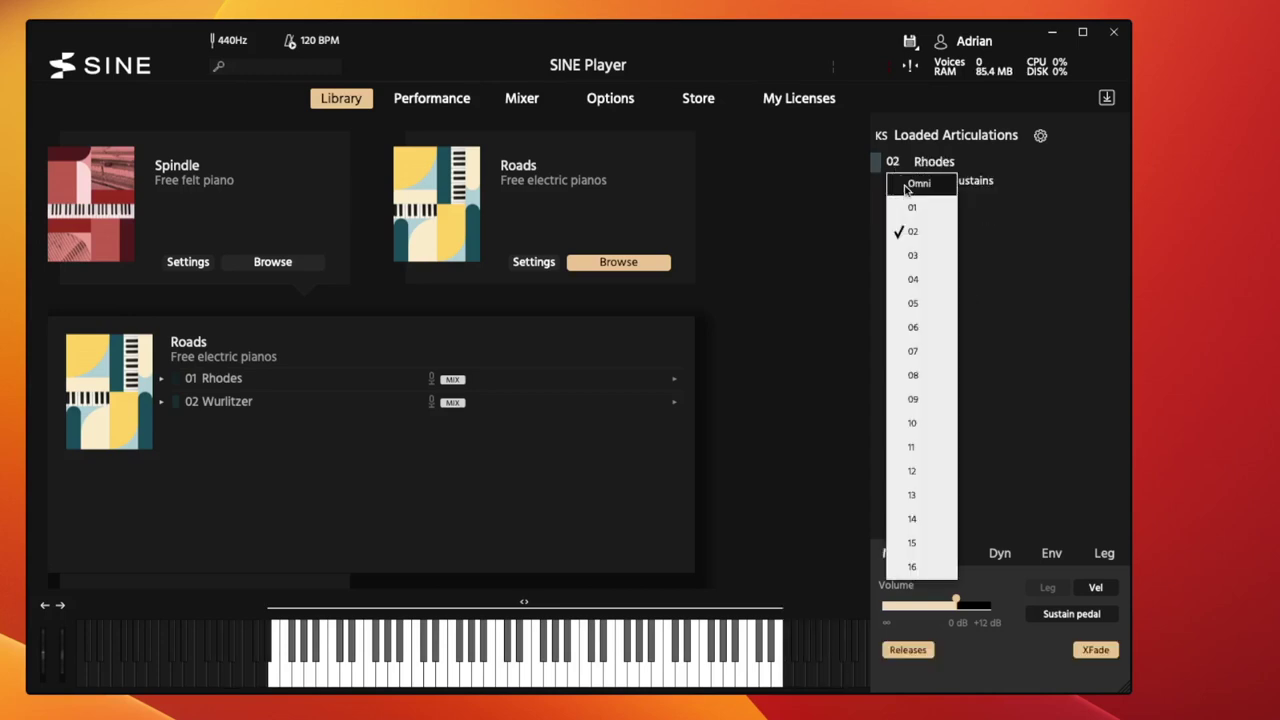
left_click(911, 206)
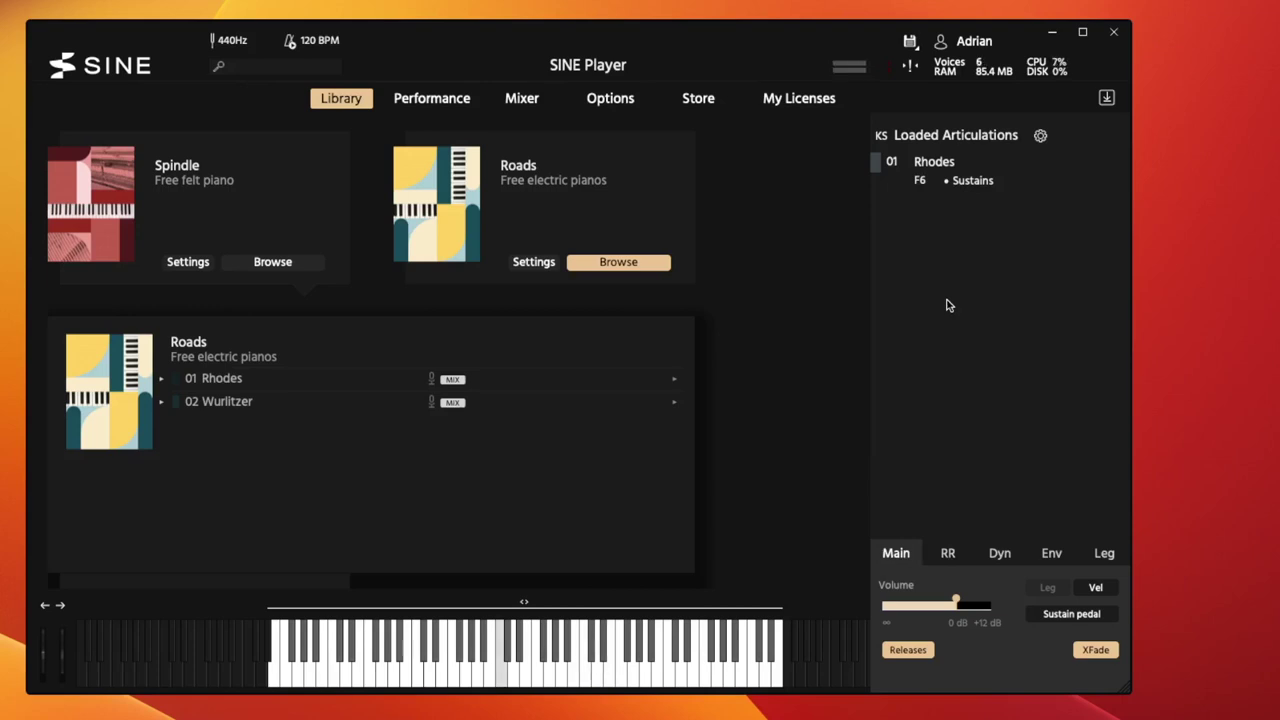
left_click_drag(957, 601, 1010, 604)
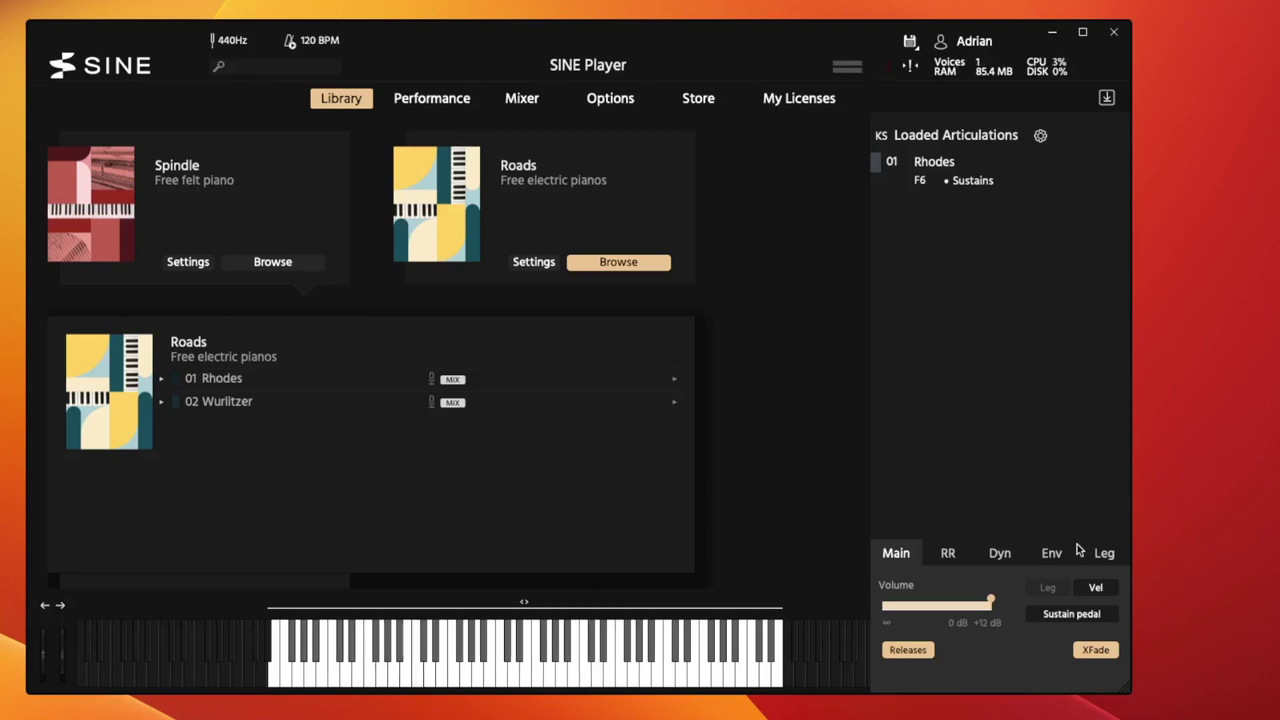
Replace the loaded Rhodes with the Wurlitzer from Roads and raise its volume to the +12 dB maximum.
right_click(979, 164)
left_click(1064, 278)
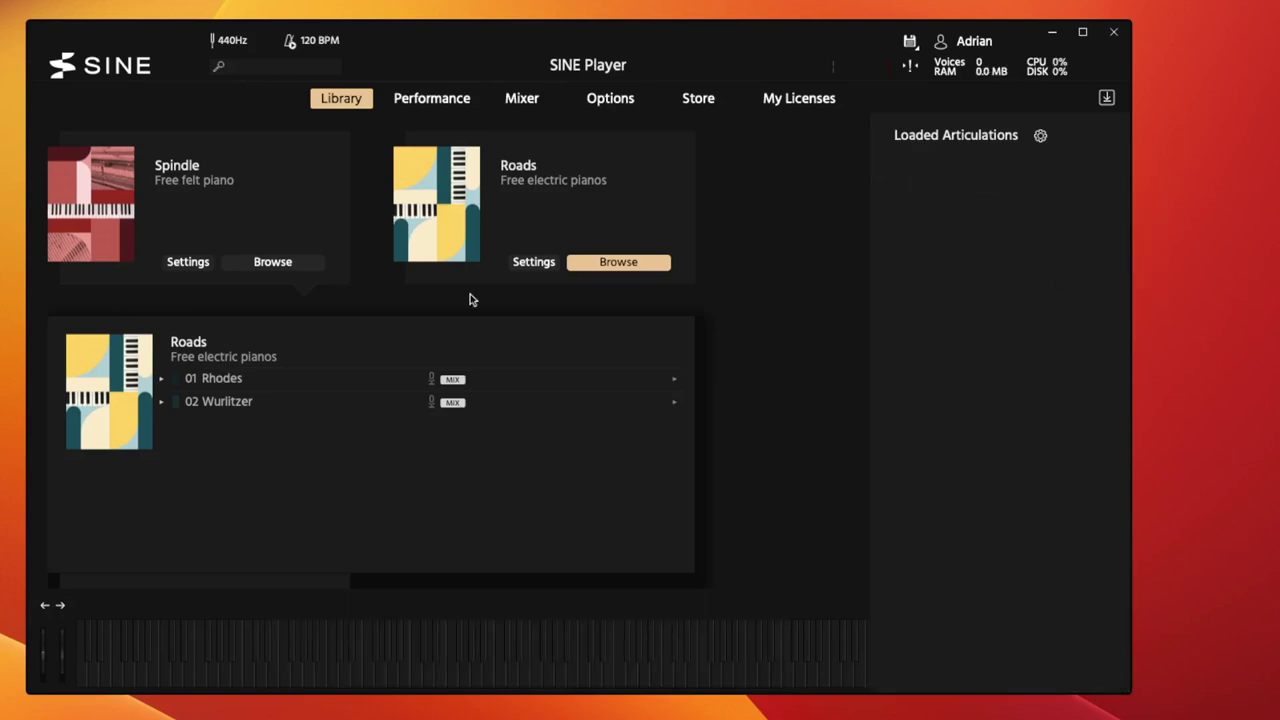
left_click_drag(222, 406, 940, 200)
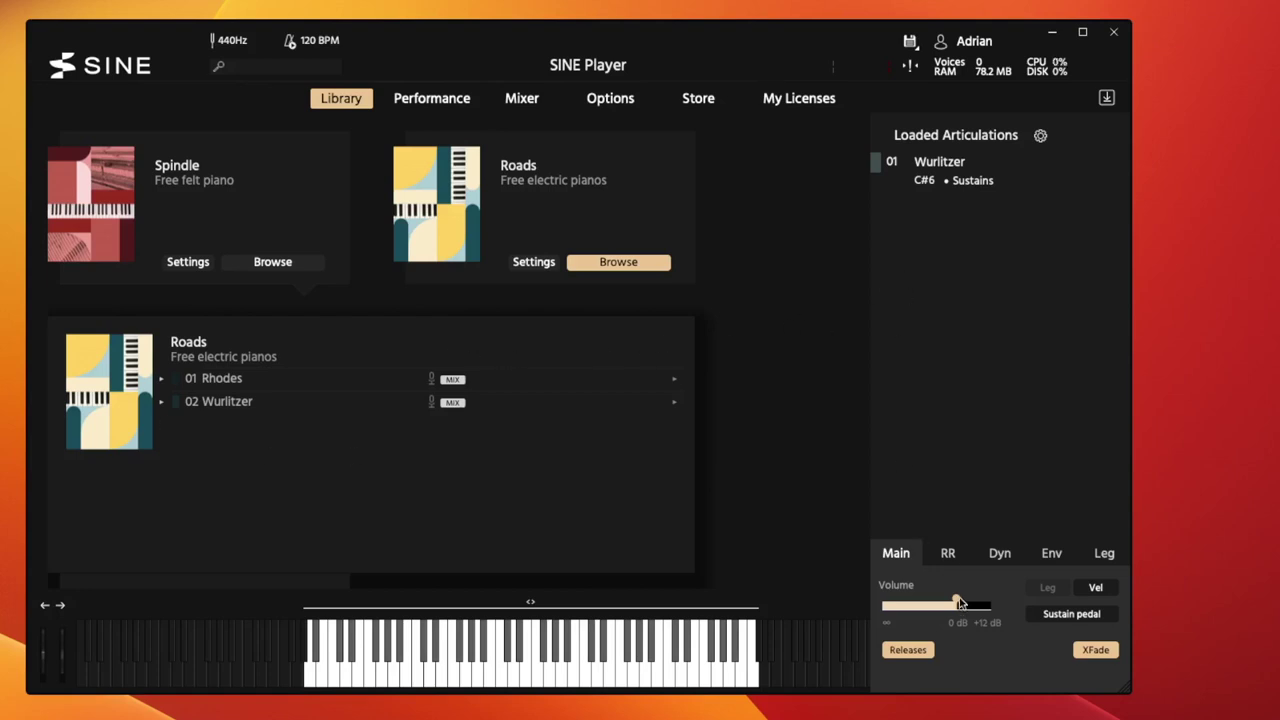
left_click_drag(960, 601, 1028, 598)
Browse the Spindle collection in the library and expand its Felt Piano folder.
scroll(255, 332, "up", 10)
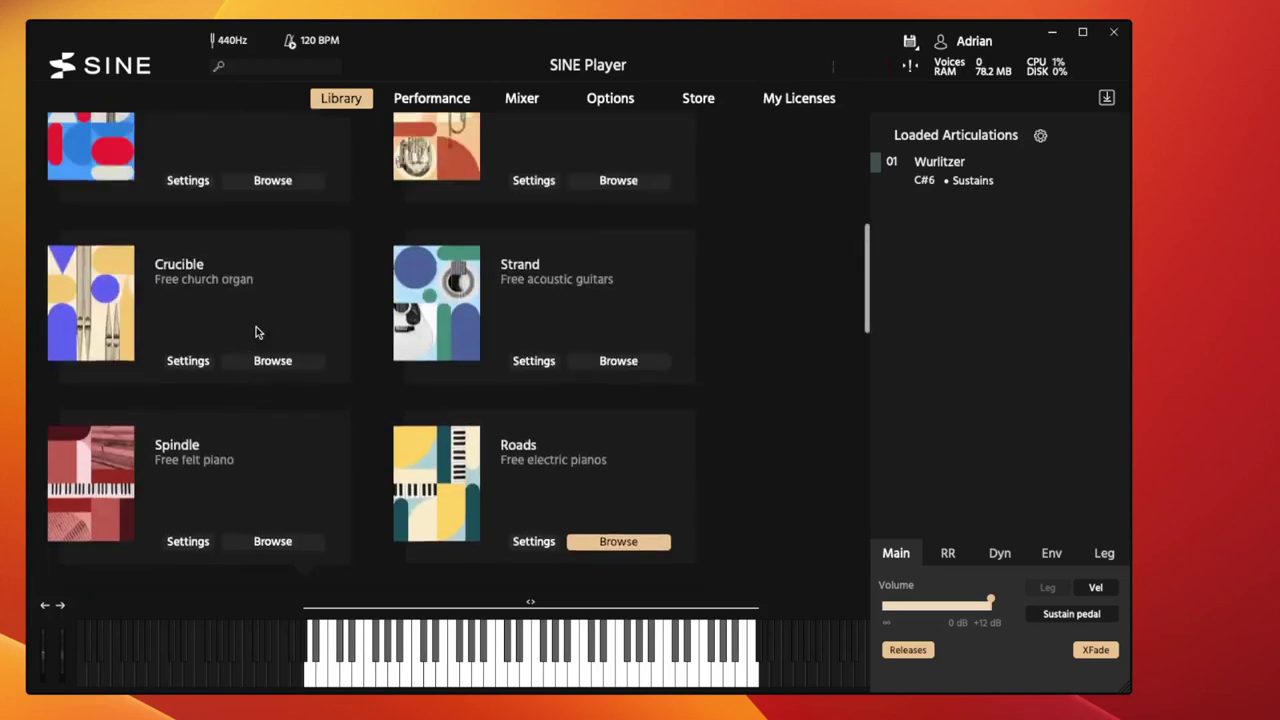
scroll(255, 332, "down", 4)
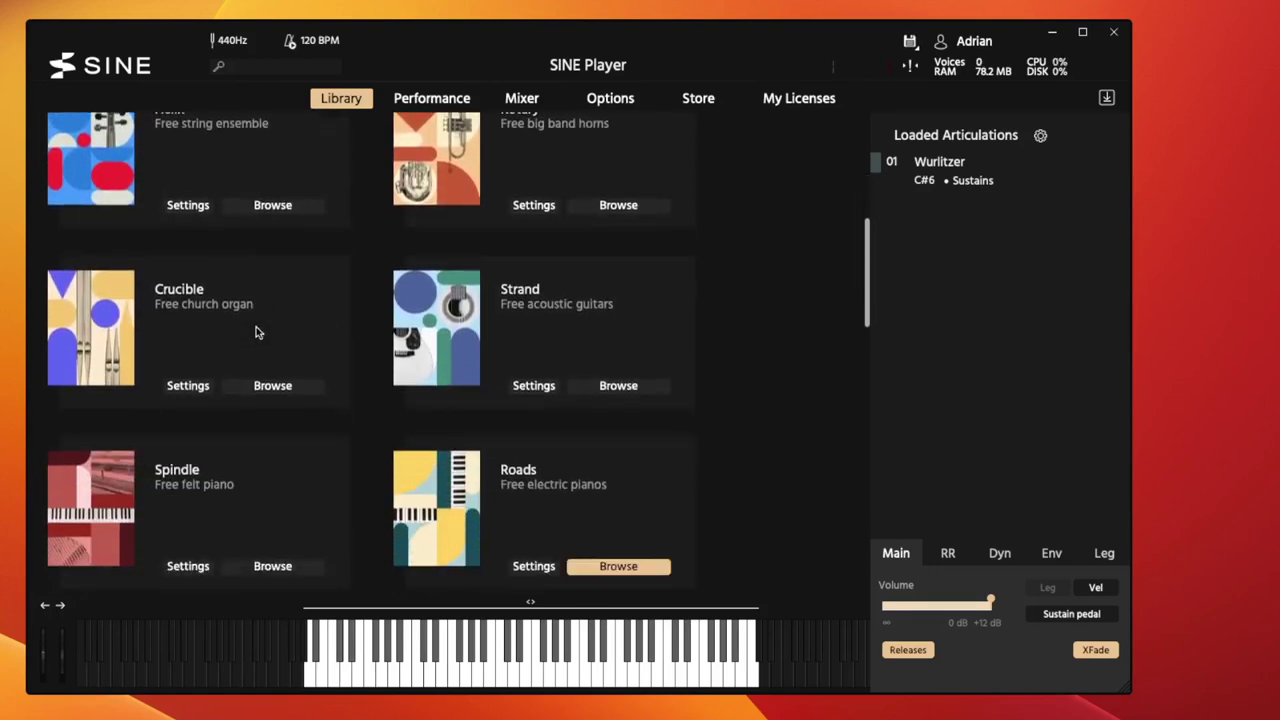
scroll(255, 332, "down", 3)
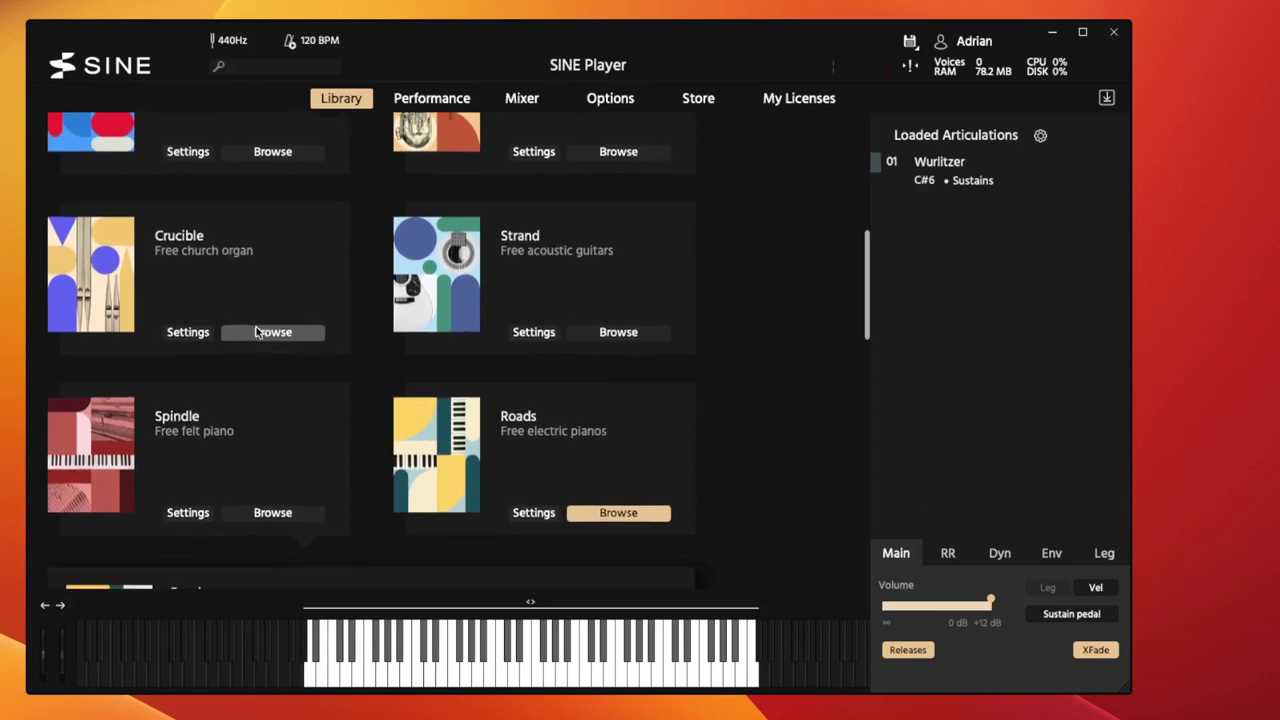
left_click(268, 459)
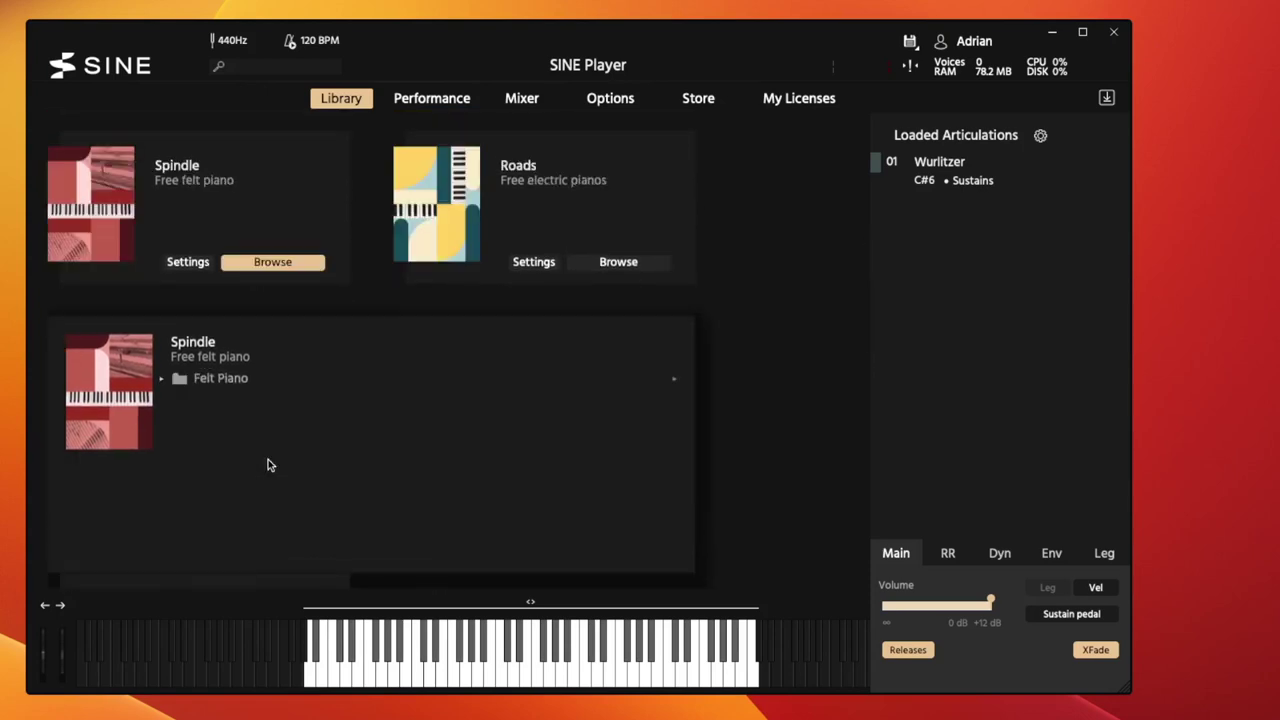
left_click(163, 379)
Replace the loaded Wurlitzer with Felt Piano from Spindle and raise its volume to the +12 dB maximum.
right_click(979, 166)
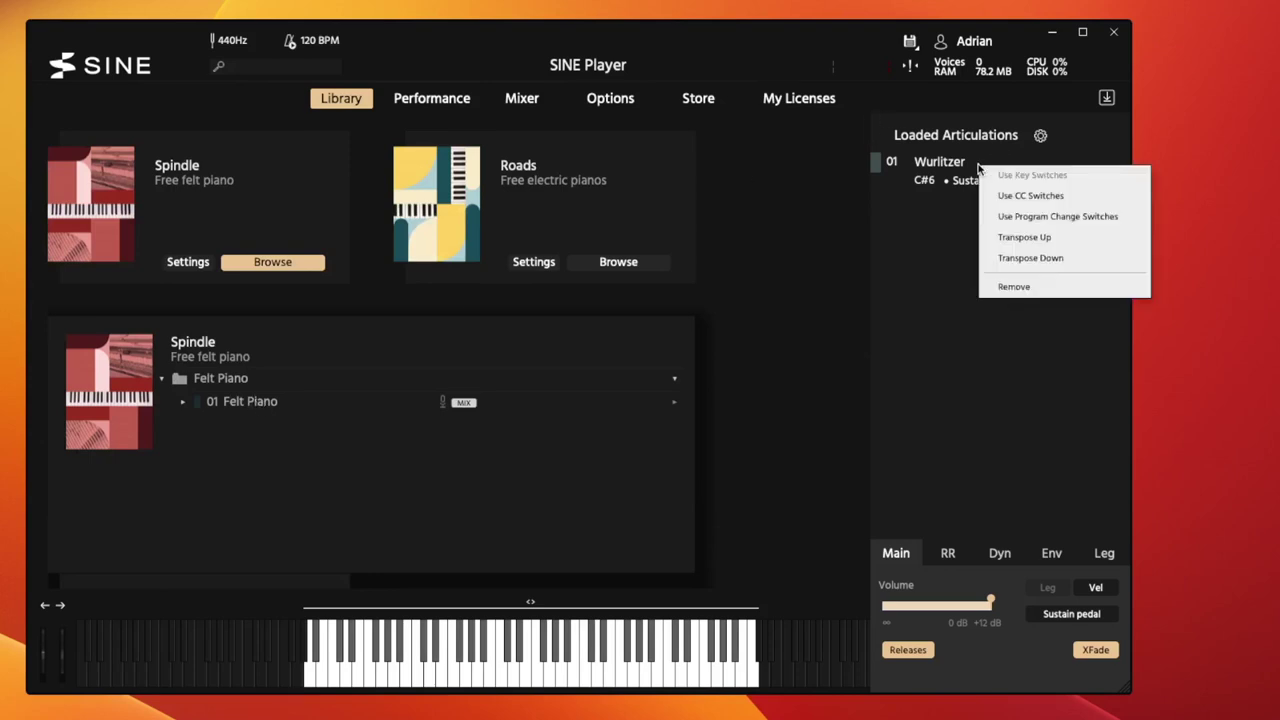
left_click(1026, 289)
left_click_drag(231, 405, 958, 209)
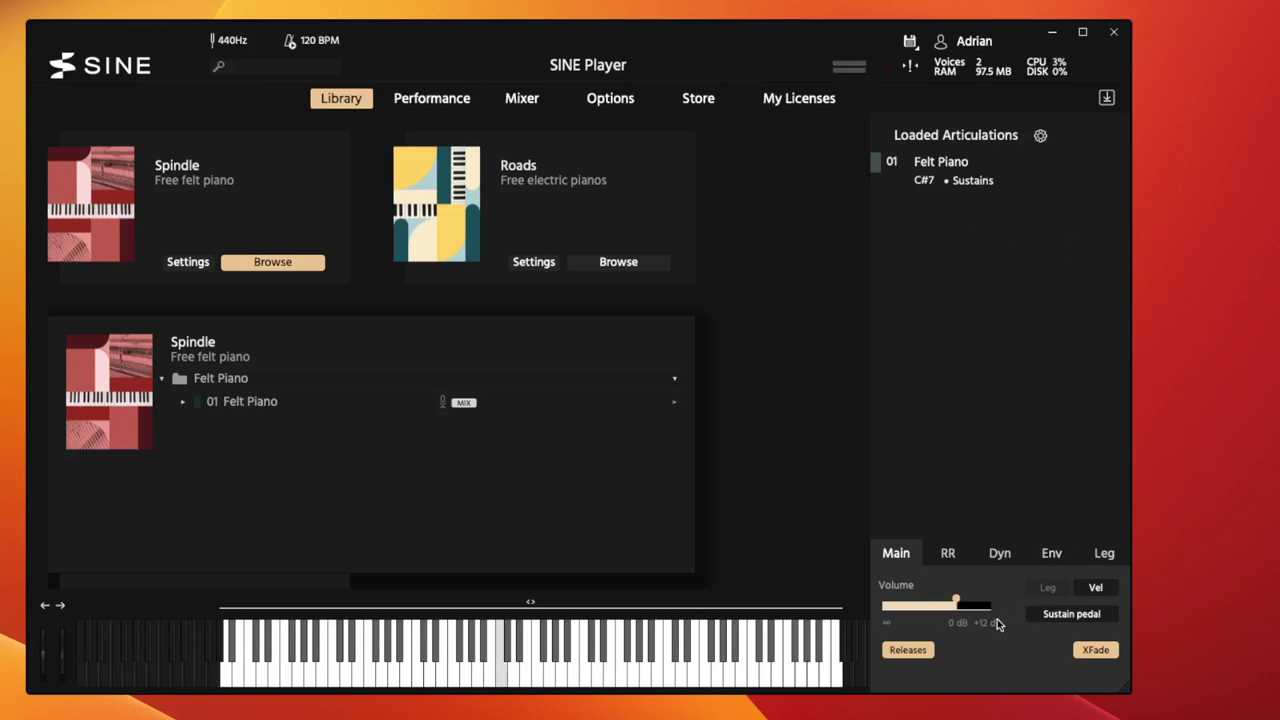
left_click_drag(959, 598, 1011, 601)
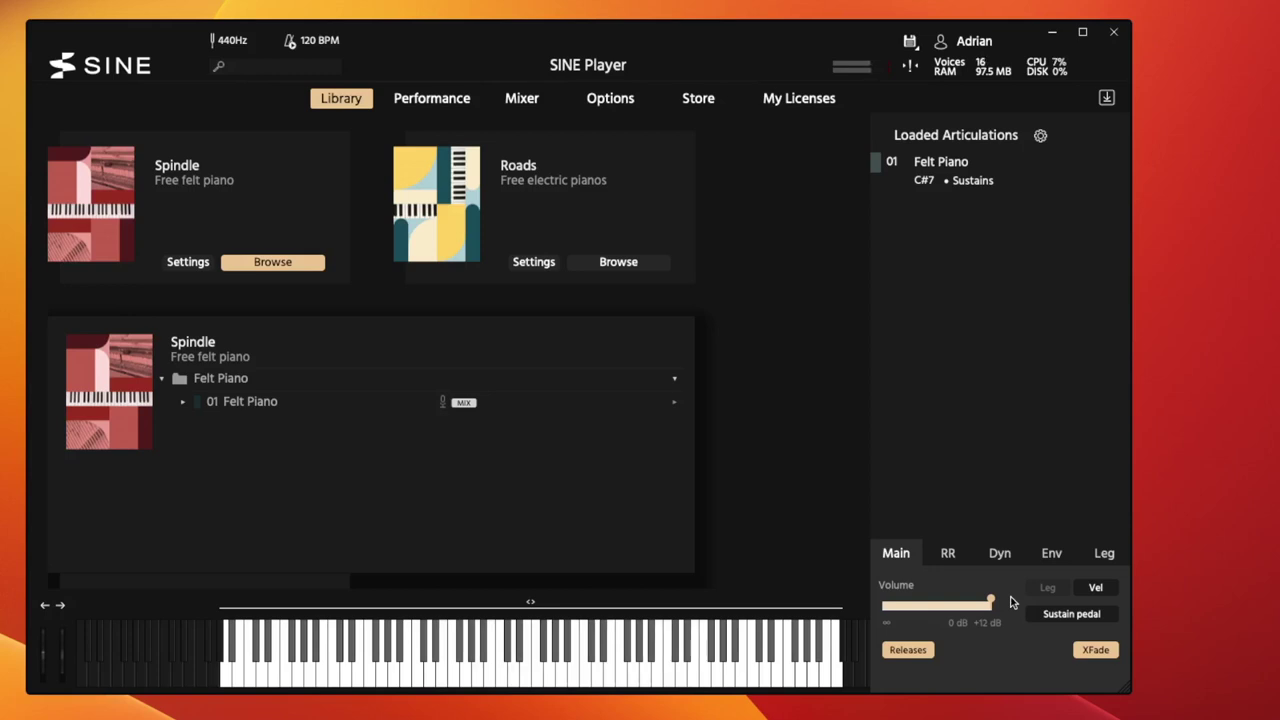
Collapse the Felt Piano folder and close the Spindle collection's instrument list.
left_click(162, 380)
scroll(440, 372, "up", 3)
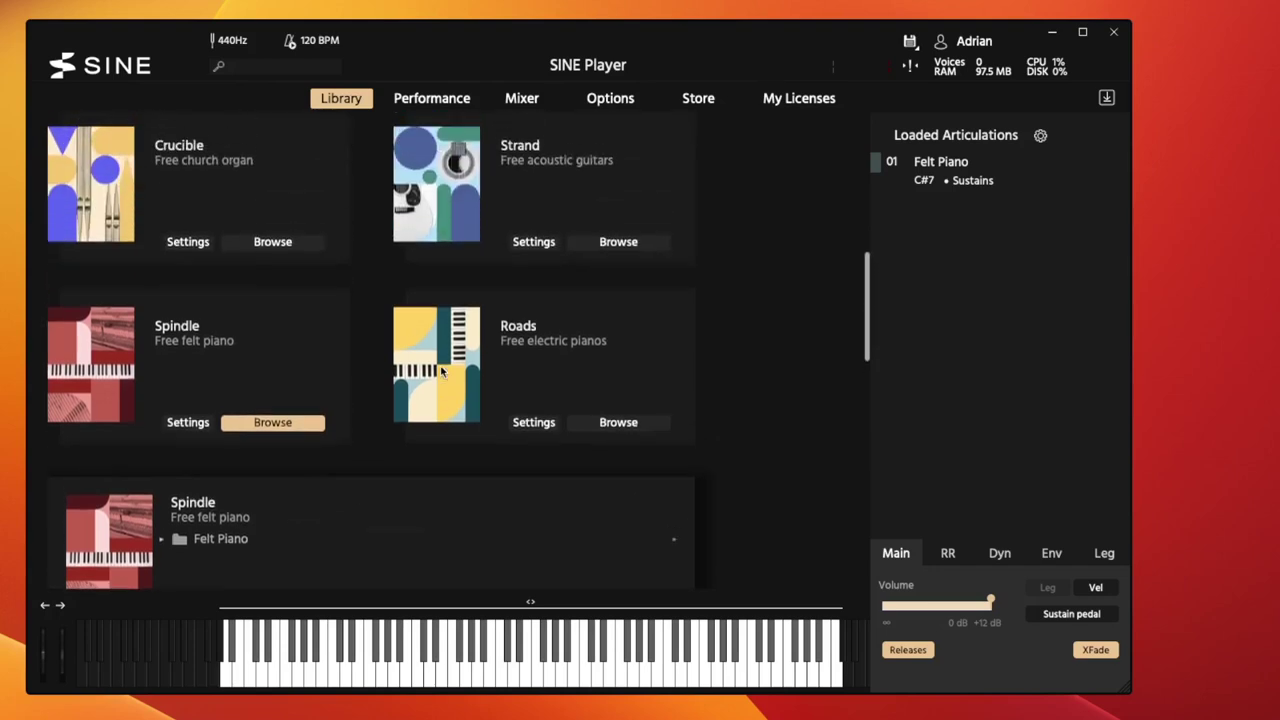
left_click(276, 439)
Browse the Rotary collection's Big Band folder and replace the loaded Felt Piano with Trumpet Mute Solo.
scroll(267, 356, "up", 5)
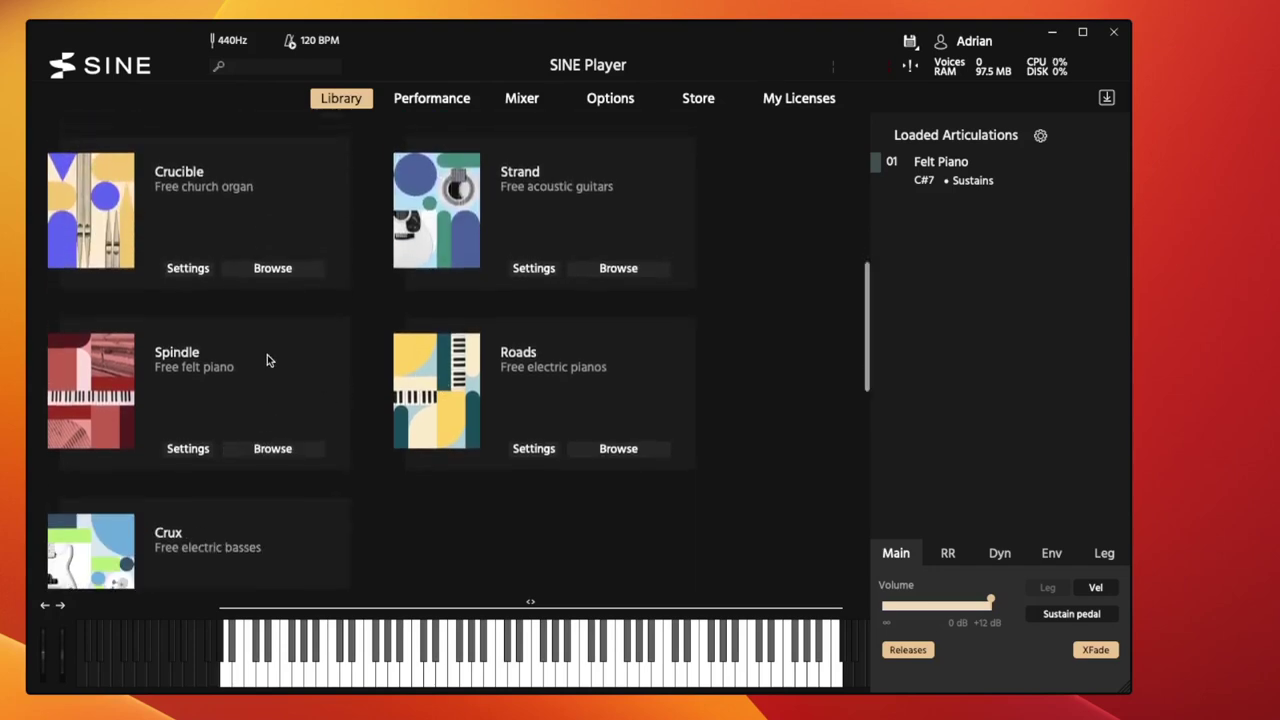
scroll(267, 360, "up", 3)
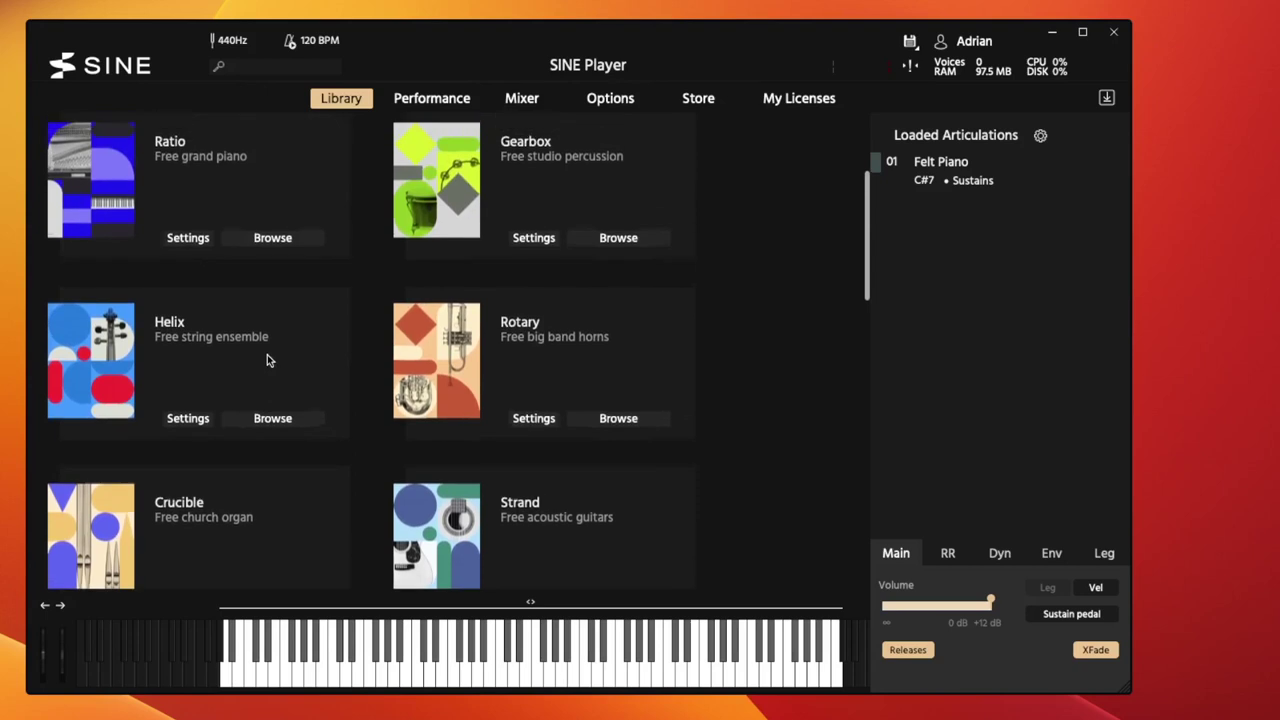
scroll(279, 350, "down", 1)
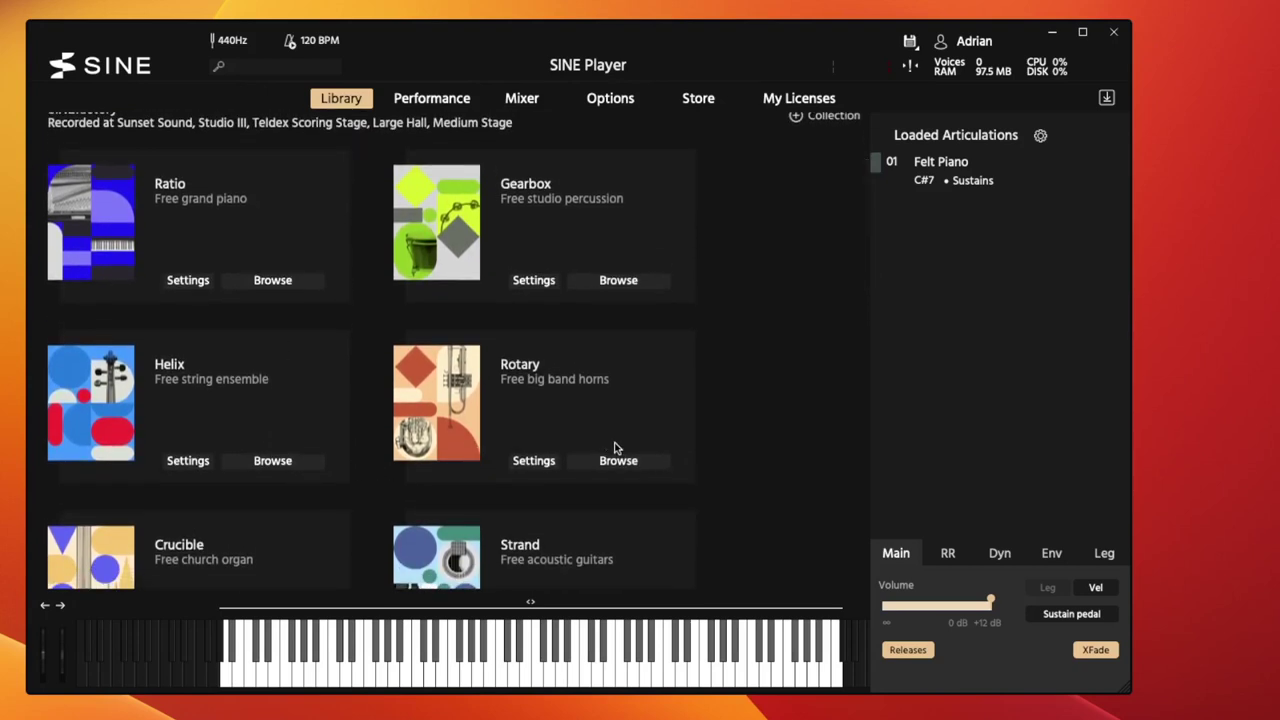
left_click(641, 462)
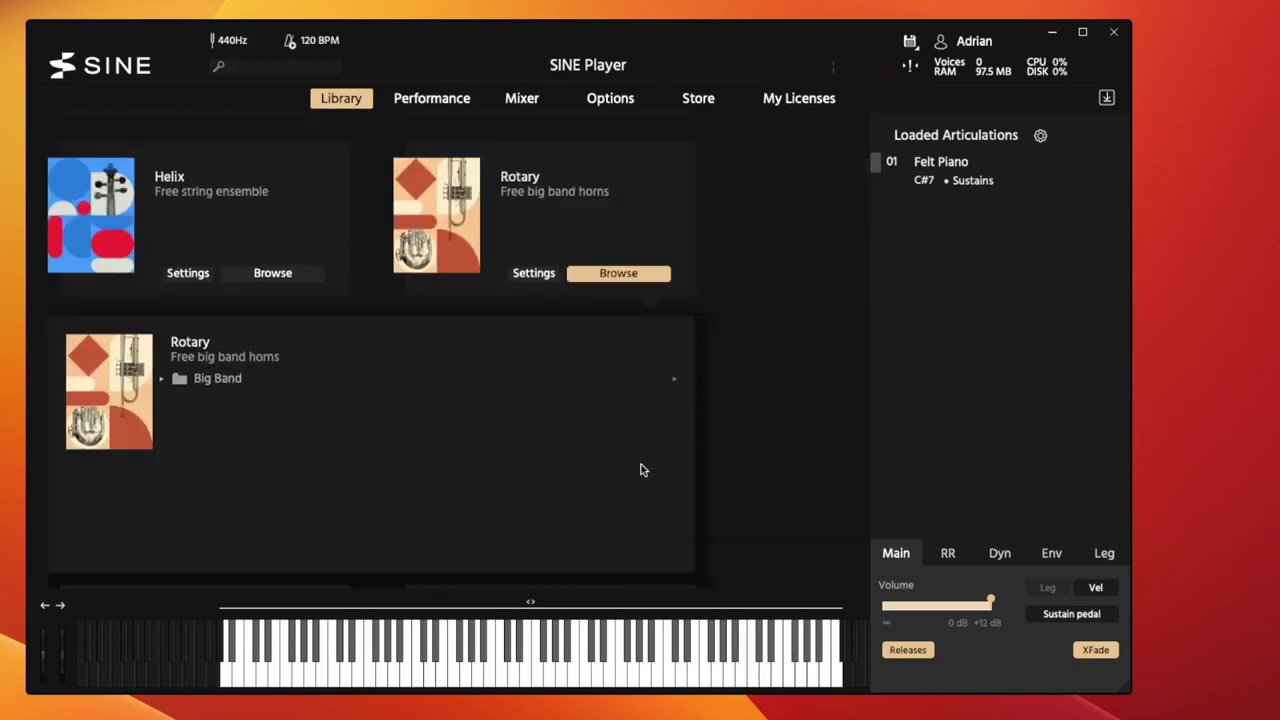
left_click(165, 380)
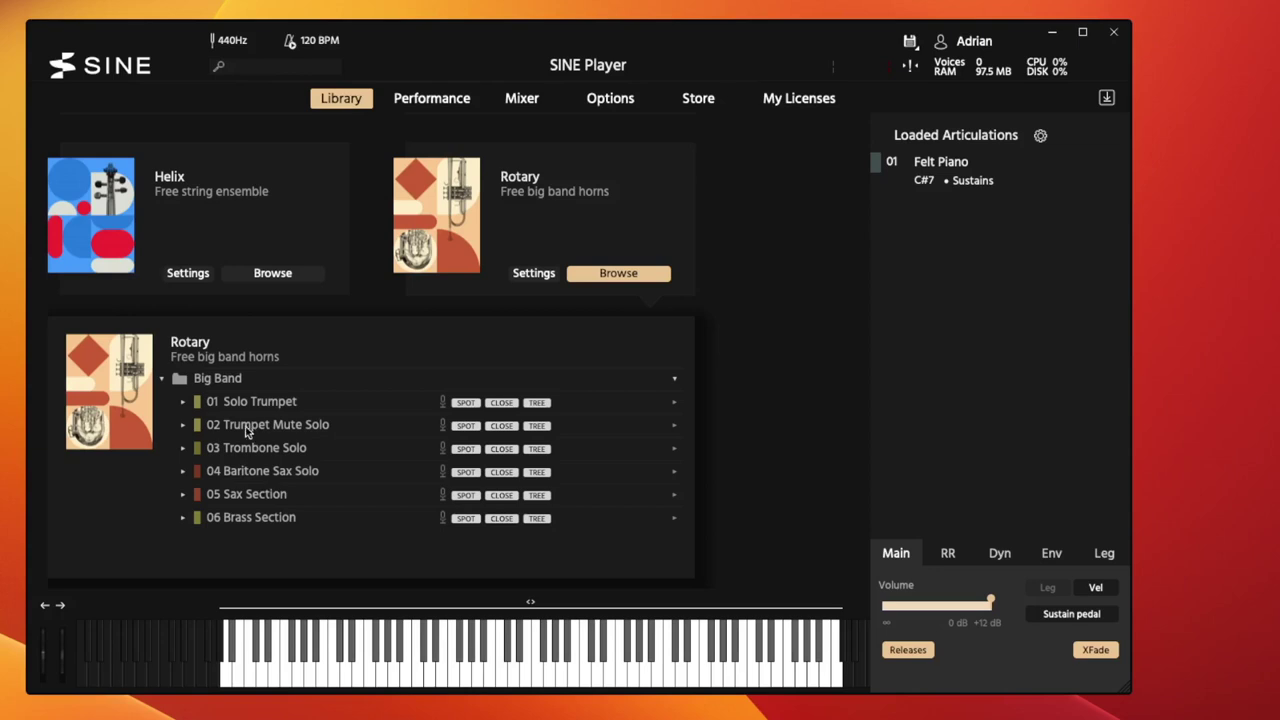
left_click_drag(235, 427, 936, 204)
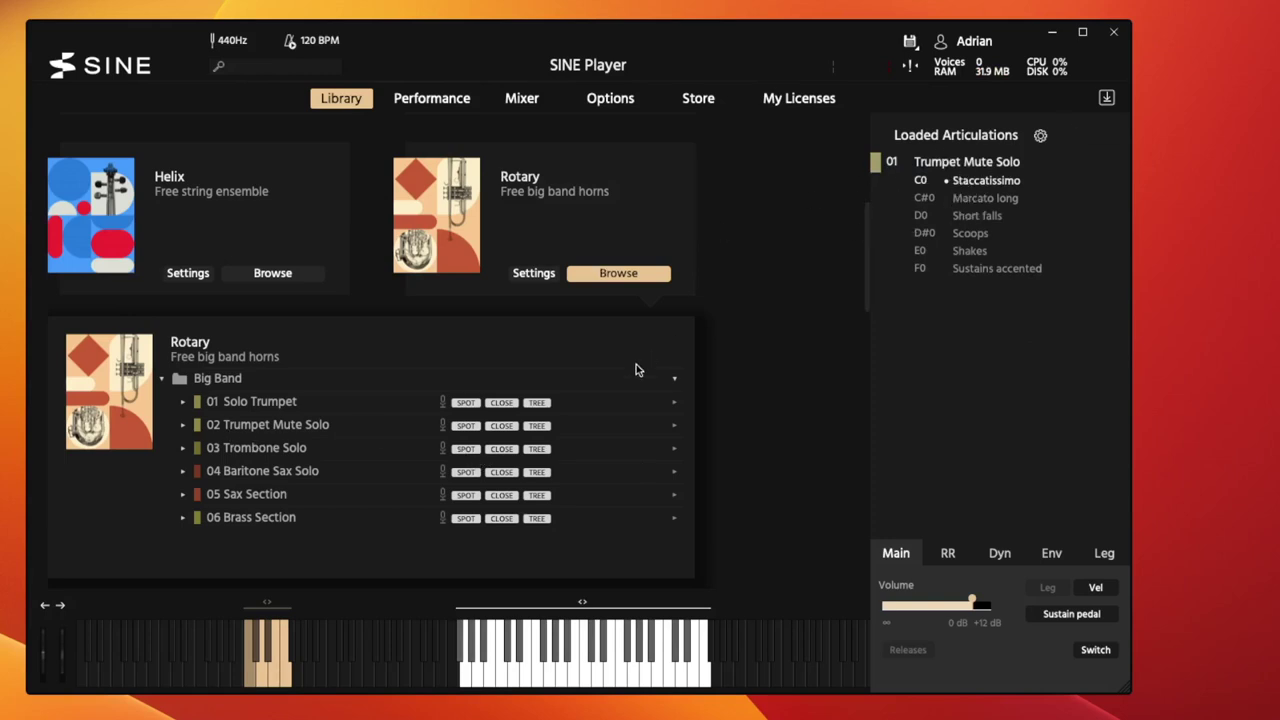
left_click_drag(258, 430, 922, 176)
In the performance view, raise Trumpet Mute Solo's volume to the +12 dB maximum and set its switch mode to Poly.
left_click(423, 100)
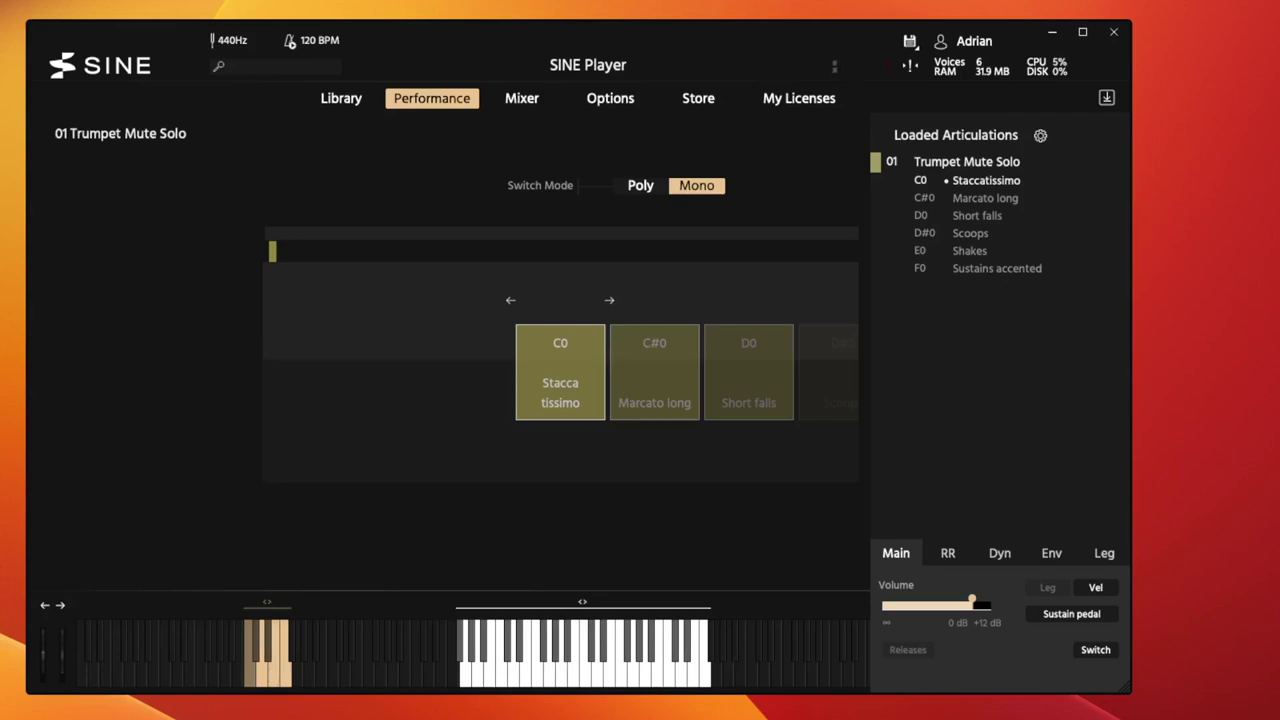
left_click_drag(971, 603, 991, 602)
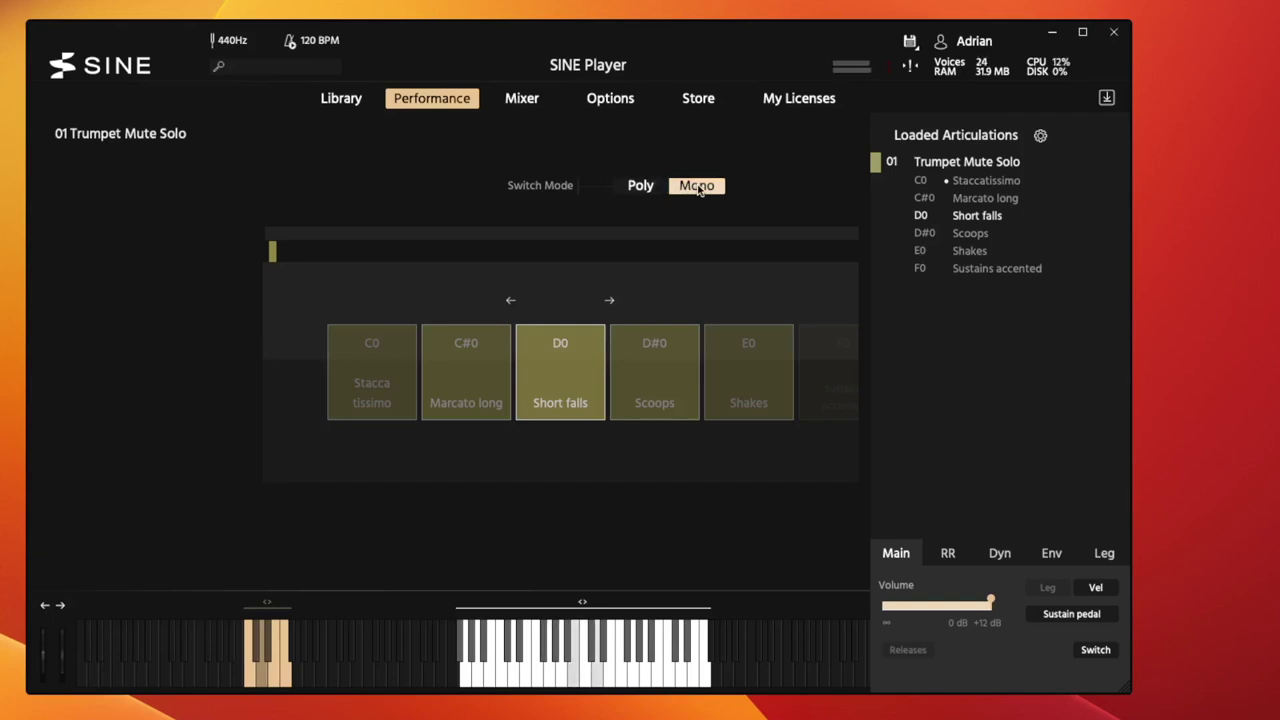
left_click(640, 193)
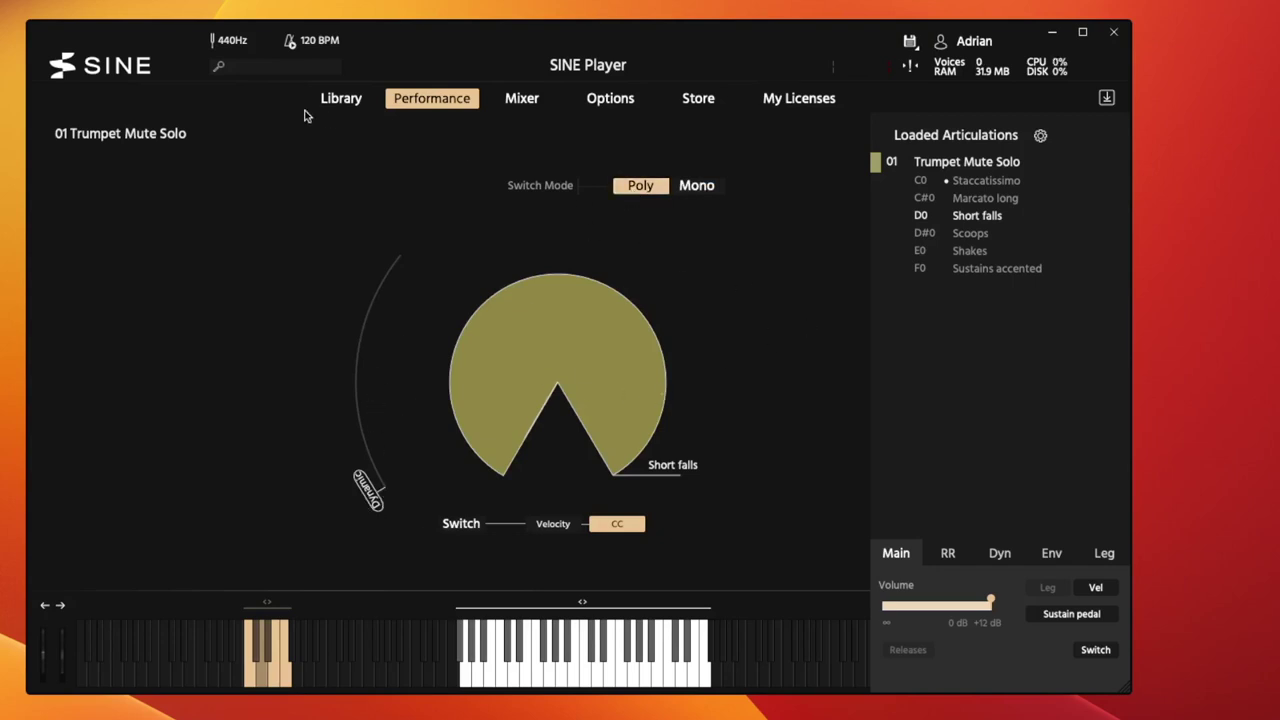
Return to the library and examine the articulations listed under Rotary's Trombone Solo and Brass Section.
left_click(340, 99)
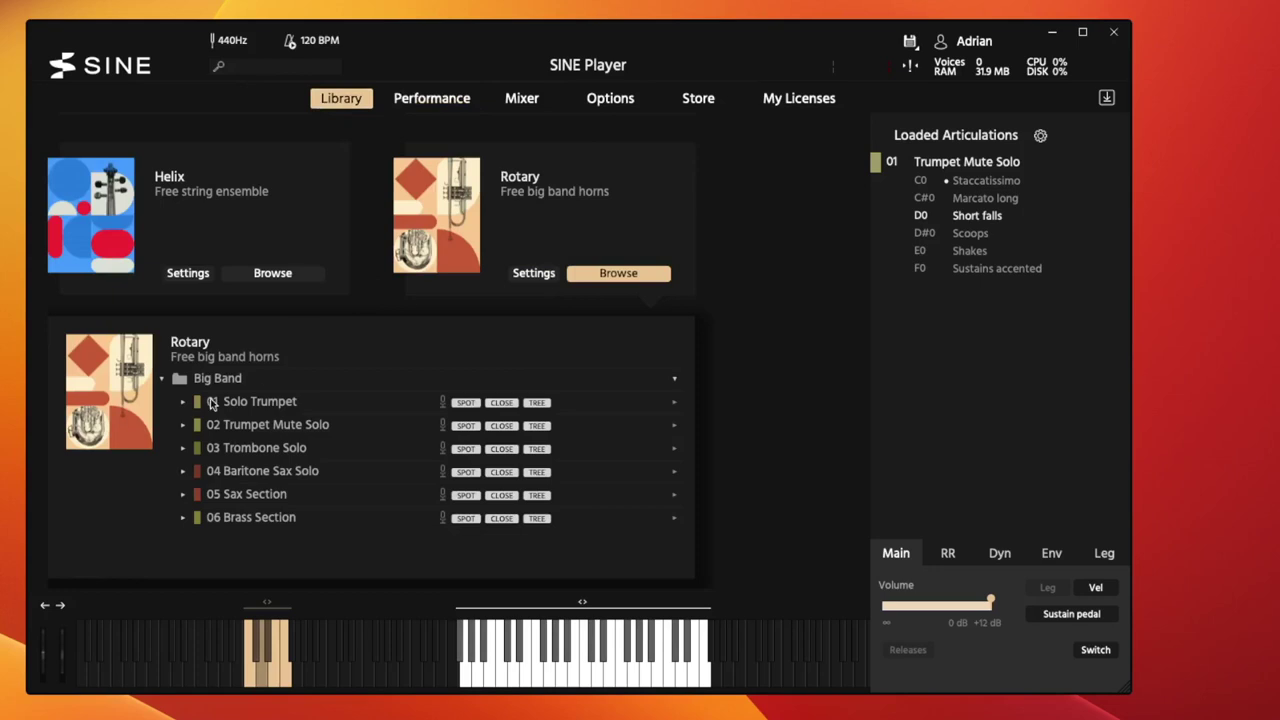
left_click(185, 449)
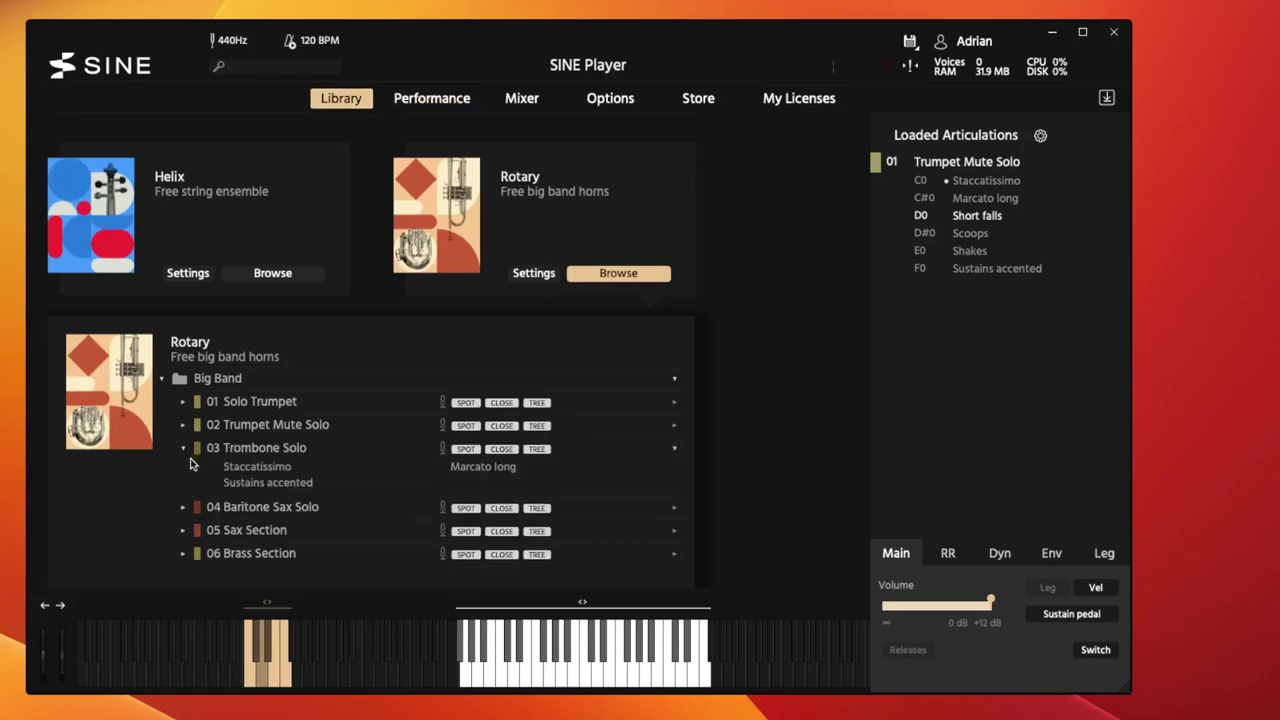
left_click(184, 448)
left_click(184, 517)
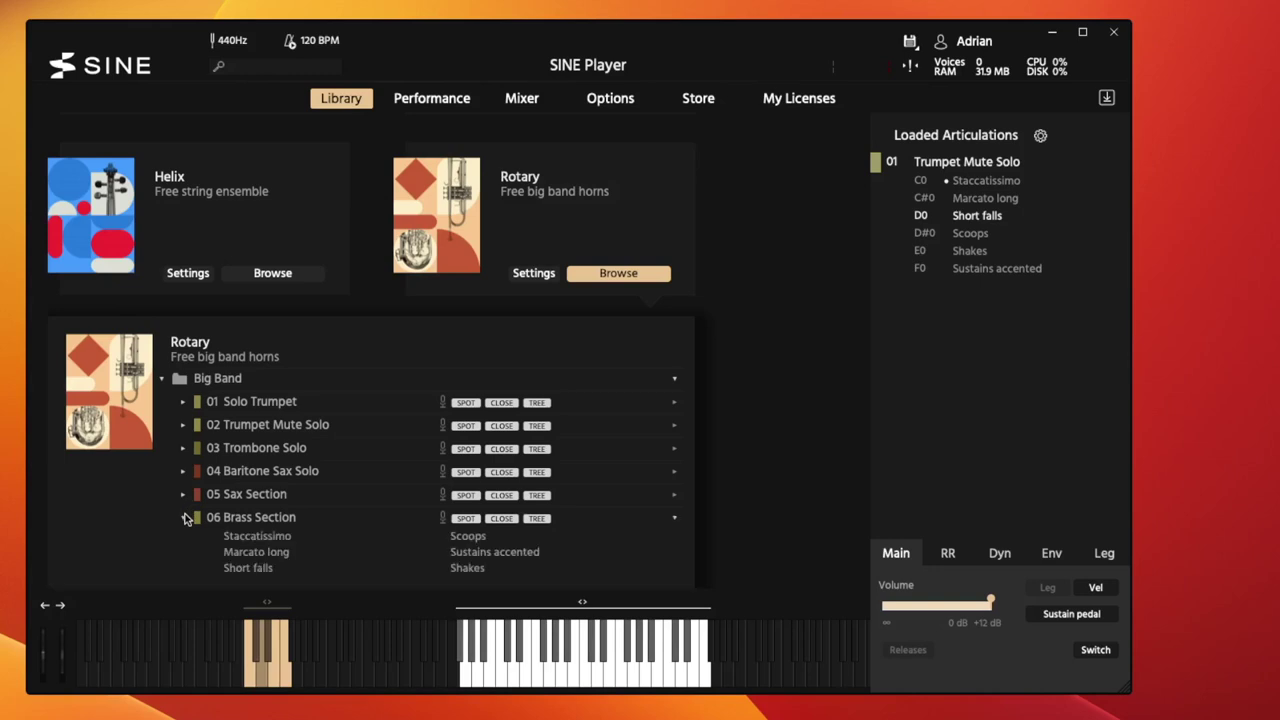
left_click(184, 517)
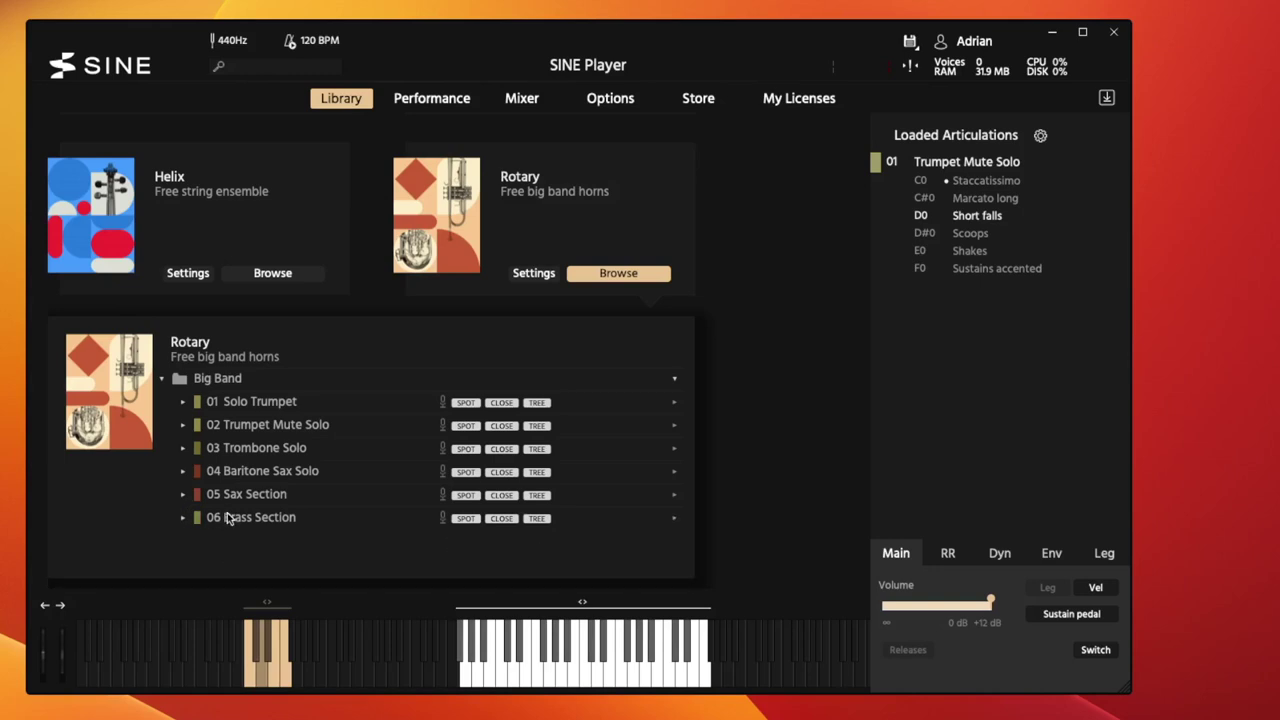
Replace the loaded Trumpet Mute Solo with Rotary's Brass Section and assign it to MIDI channel 01.
left_click_drag(230, 519, 956, 178)
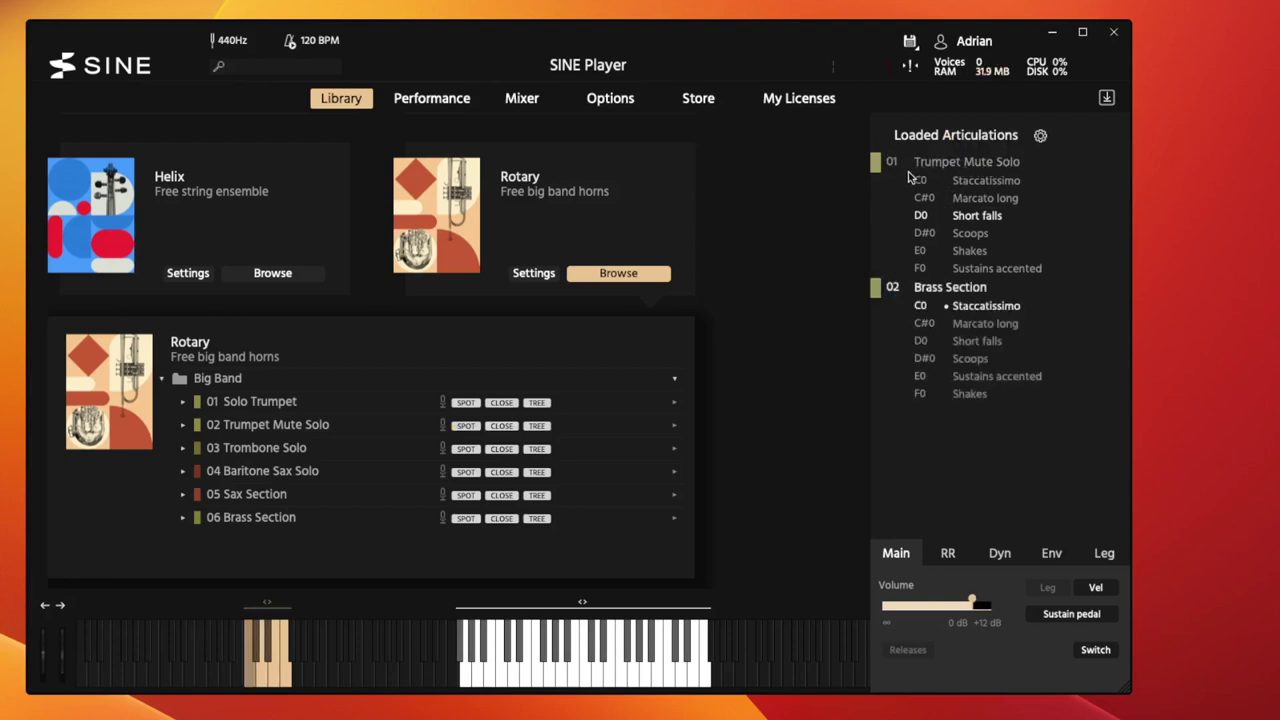
right_click(946, 167)
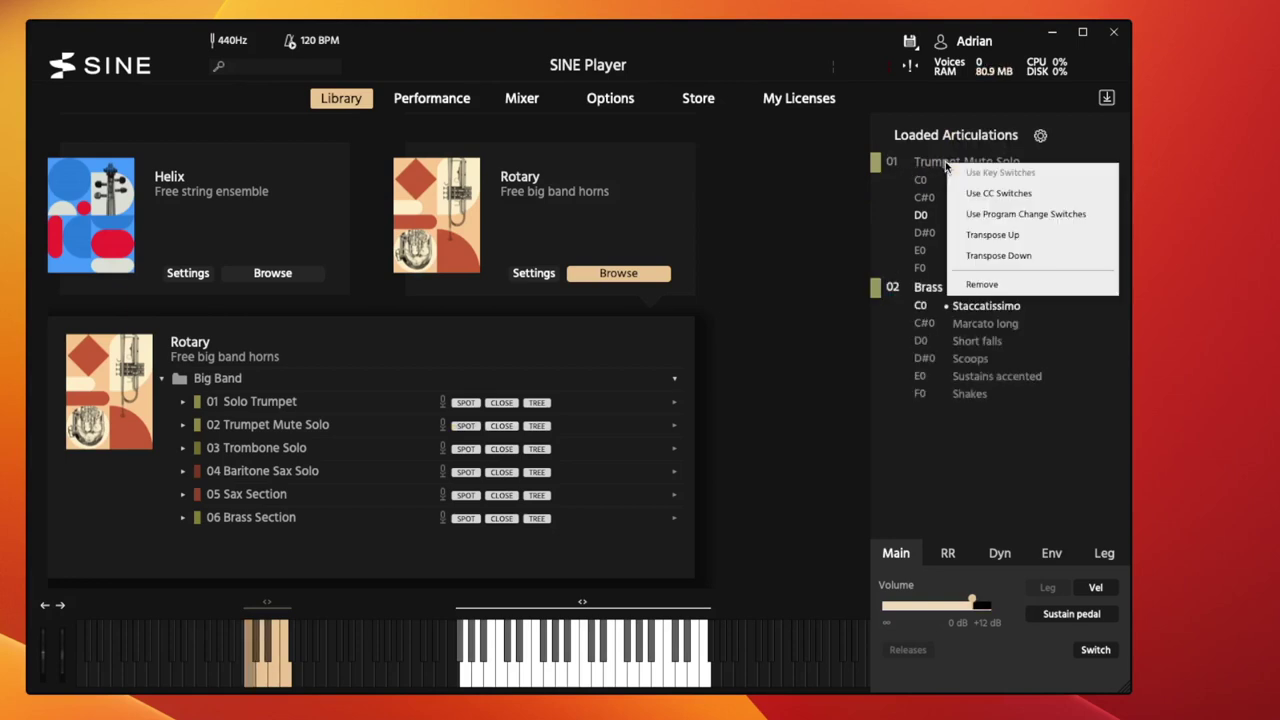
left_click(1000, 285)
left_click(891, 161)
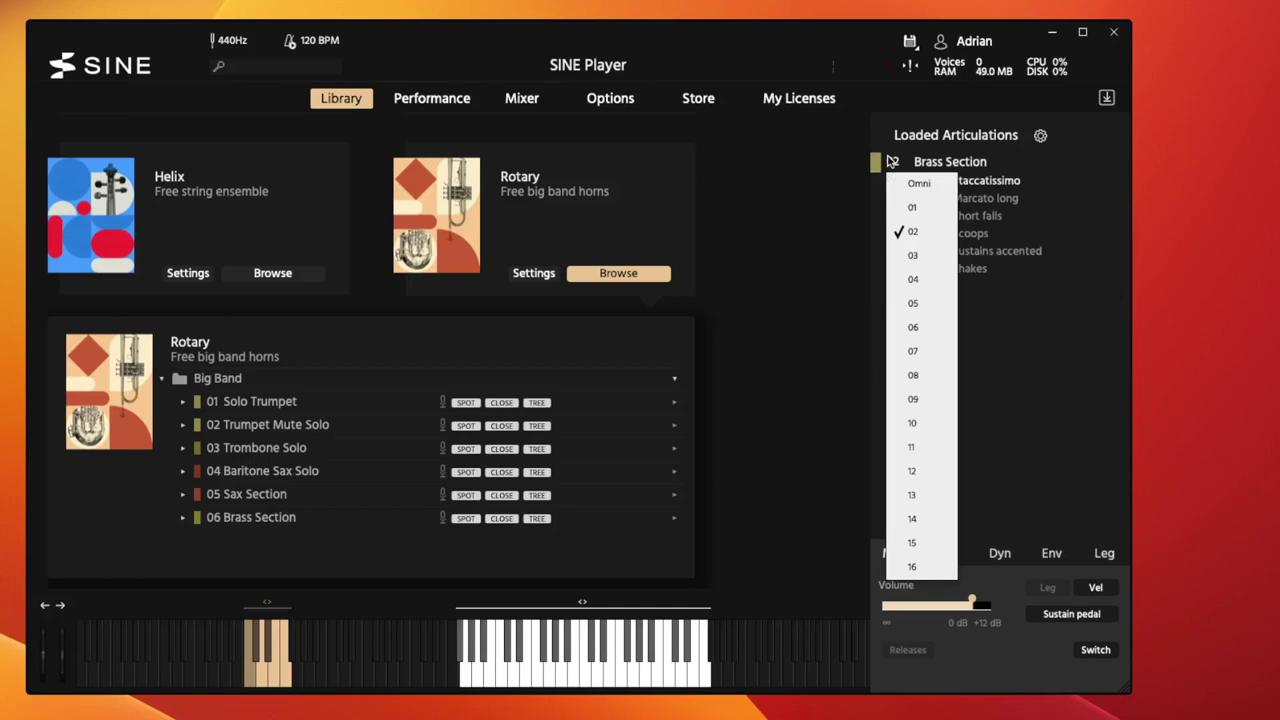
left_click(907, 204)
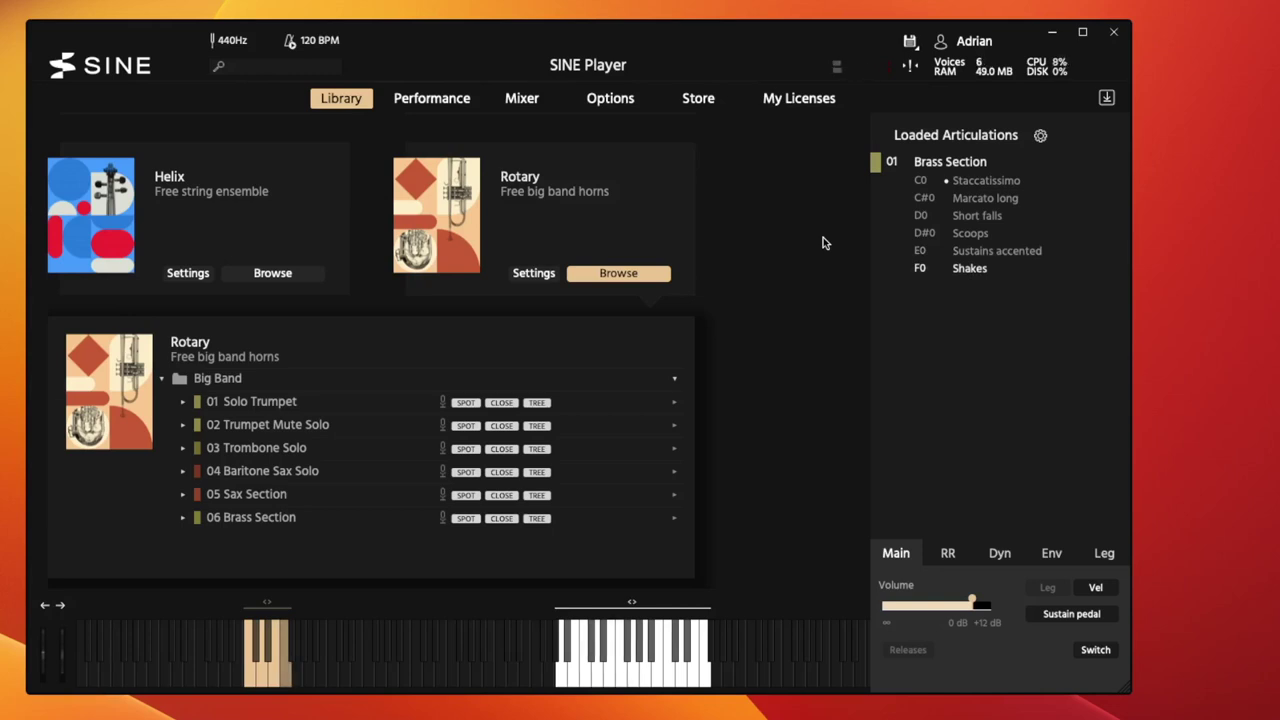
Replace the loaded Brass Section with Solo Trumpet and raise its Staccatissimo and Marcato long articulations to the +12 dB maximum.
left_click(262, 405)
left_click_drag(262, 406, 968, 217)
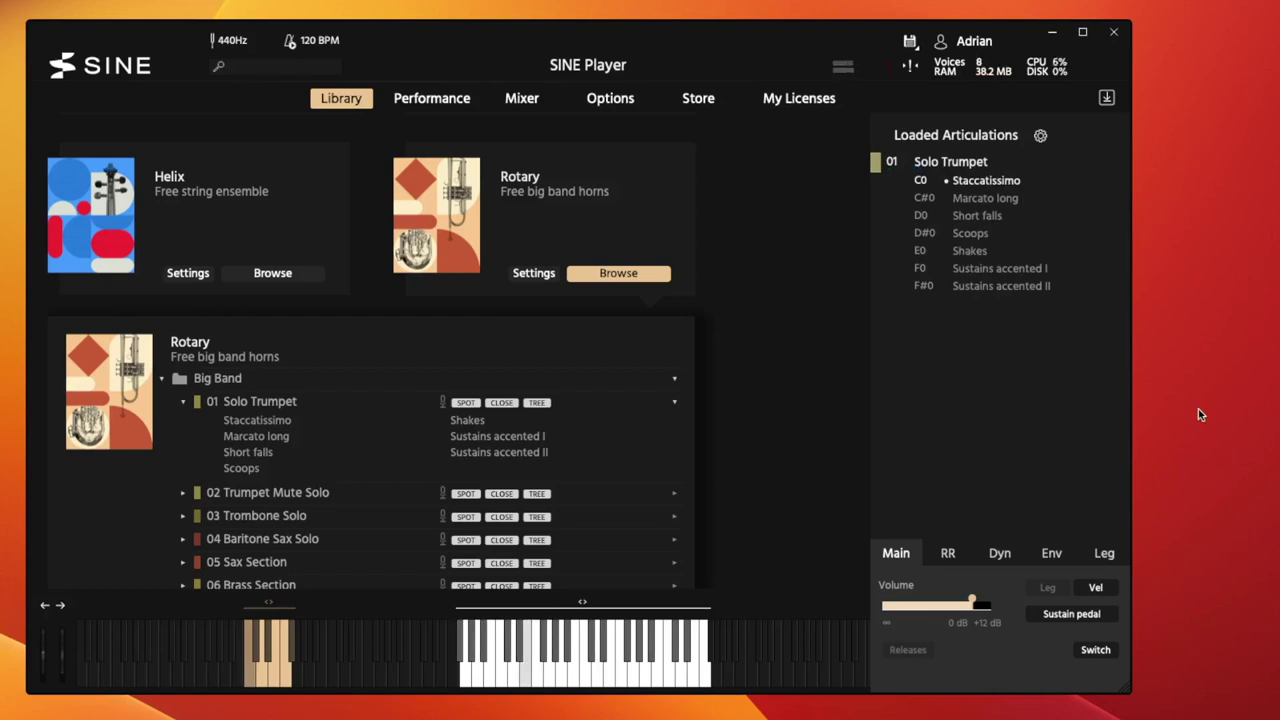
left_click_drag(975, 603, 990, 604)
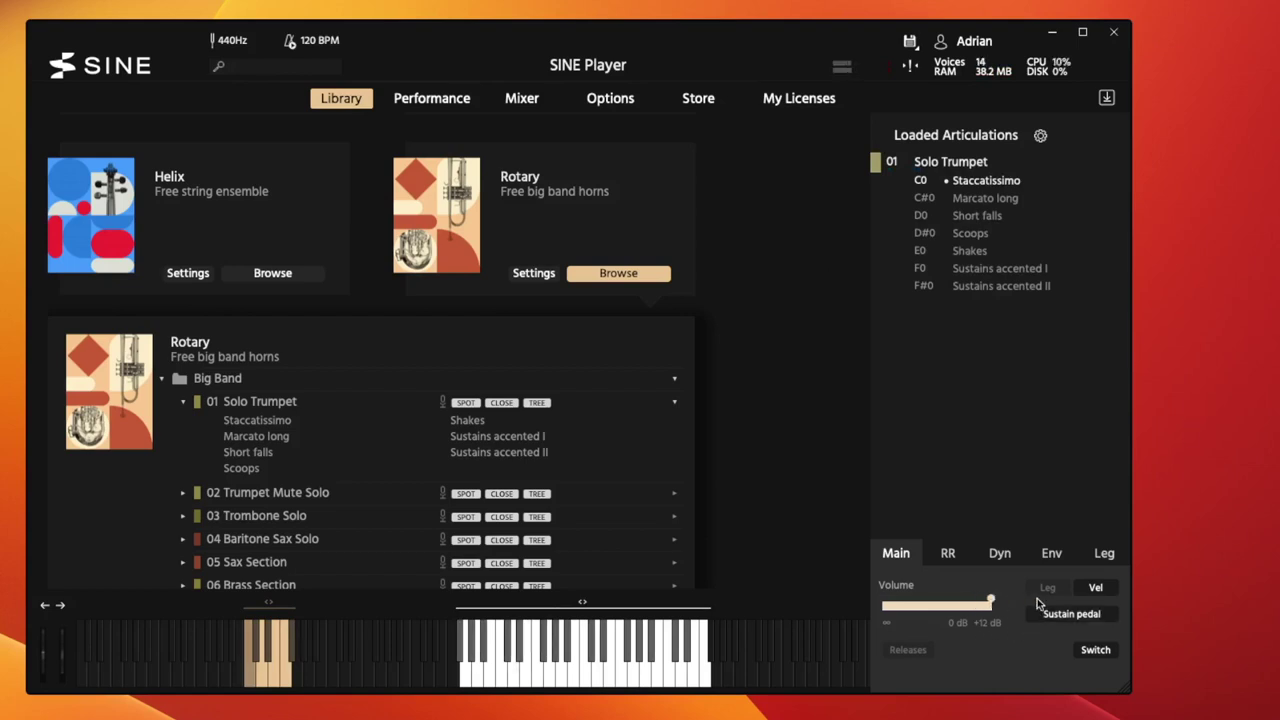
left_click(1001, 199)
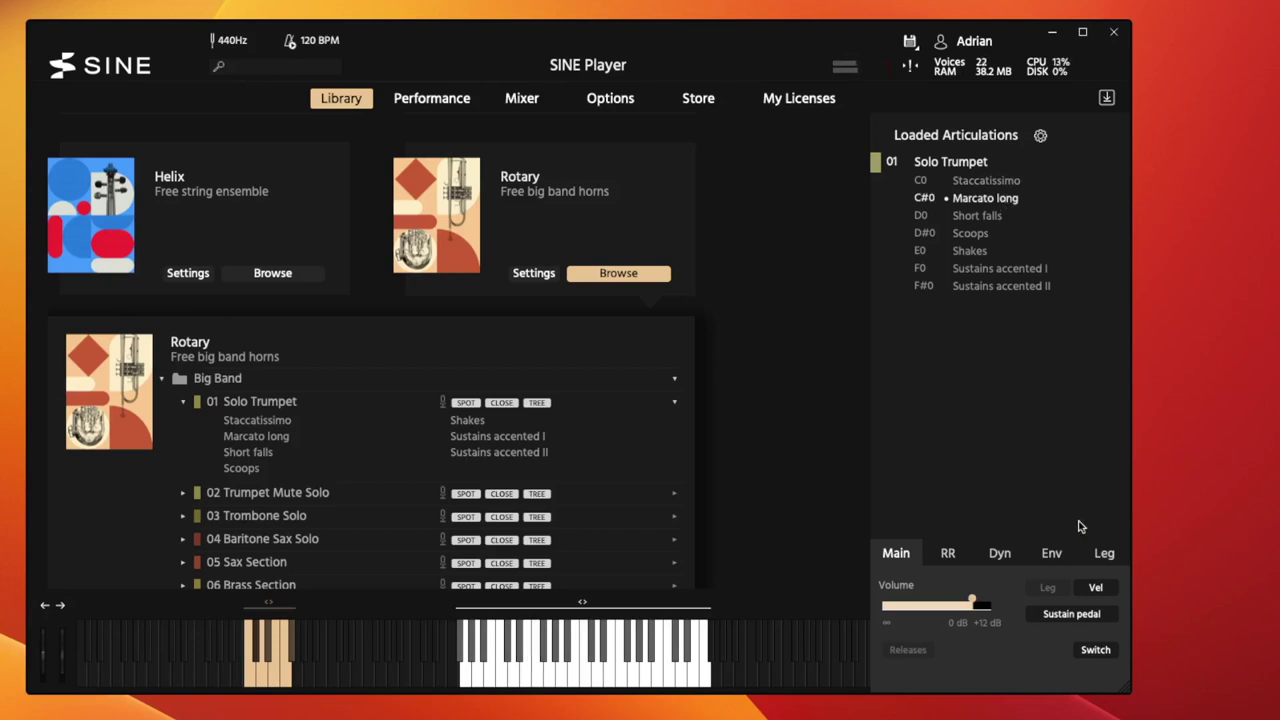
left_click_drag(975, 603, 1023, 602)
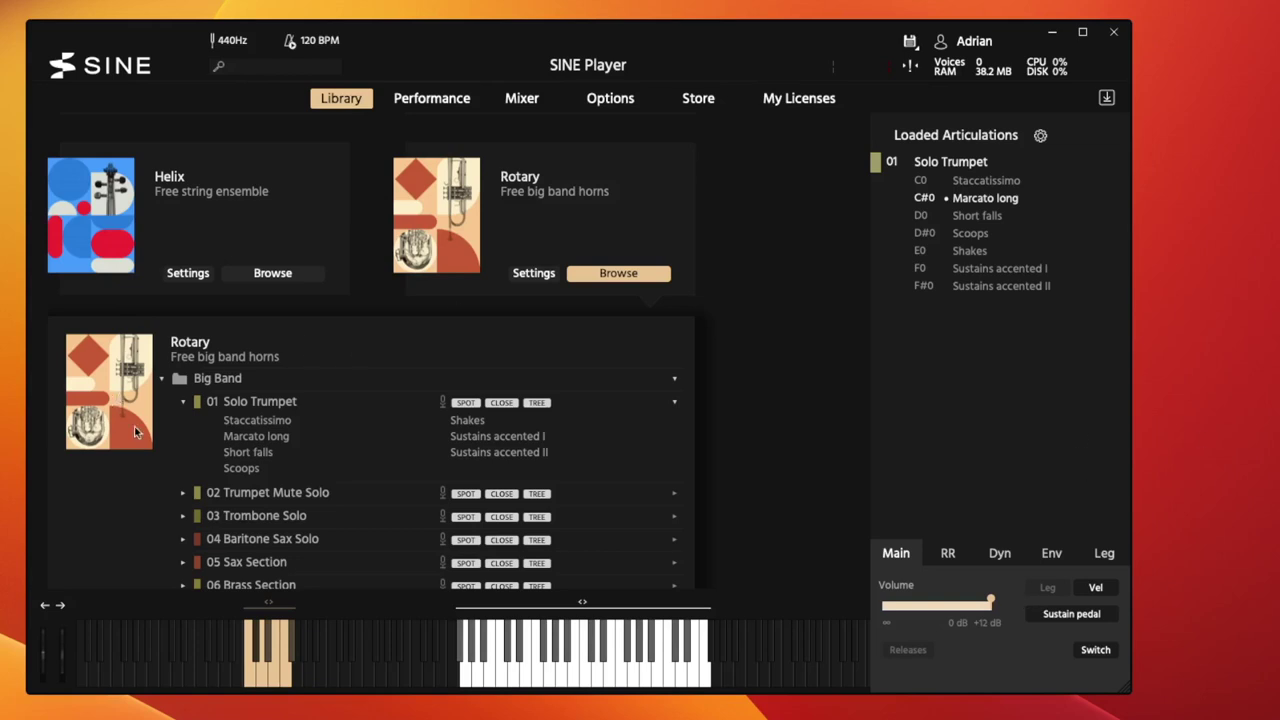
Collapse the Solo Trumpet articulations and Big Band folder, and close the Rotary collection's instrument list.
left_click(184, 403)
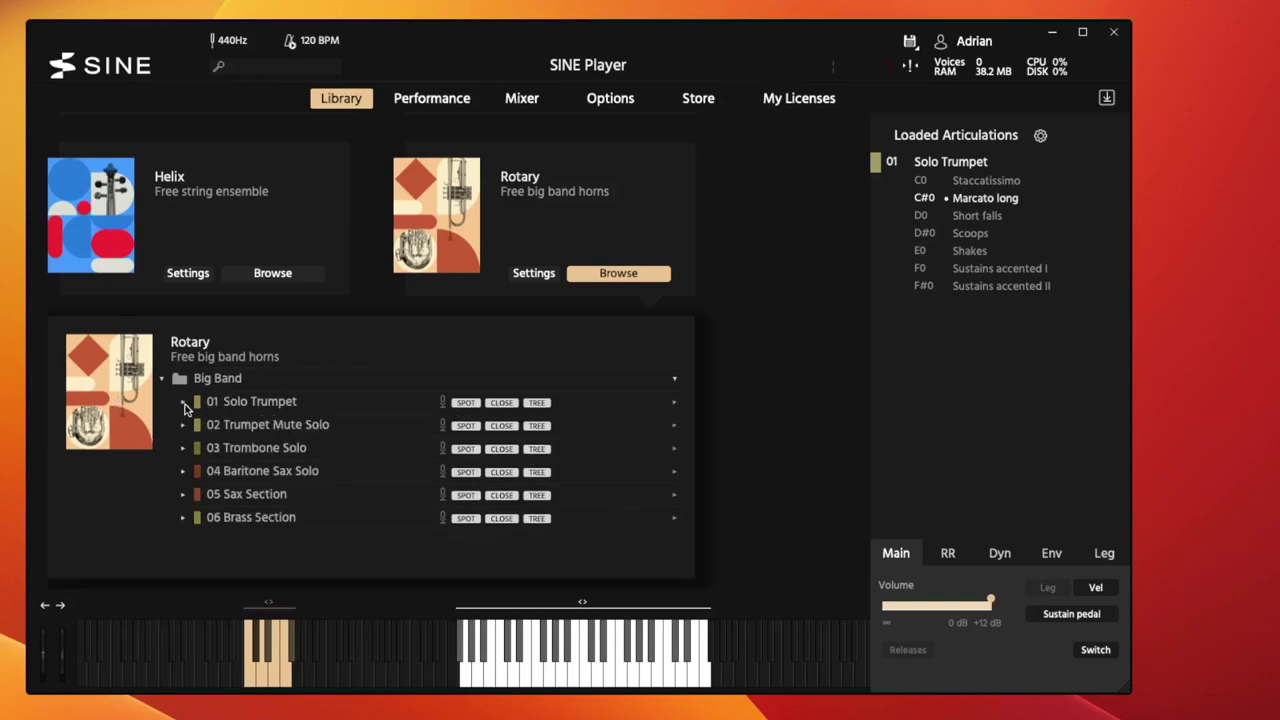
left_click(162, 380)
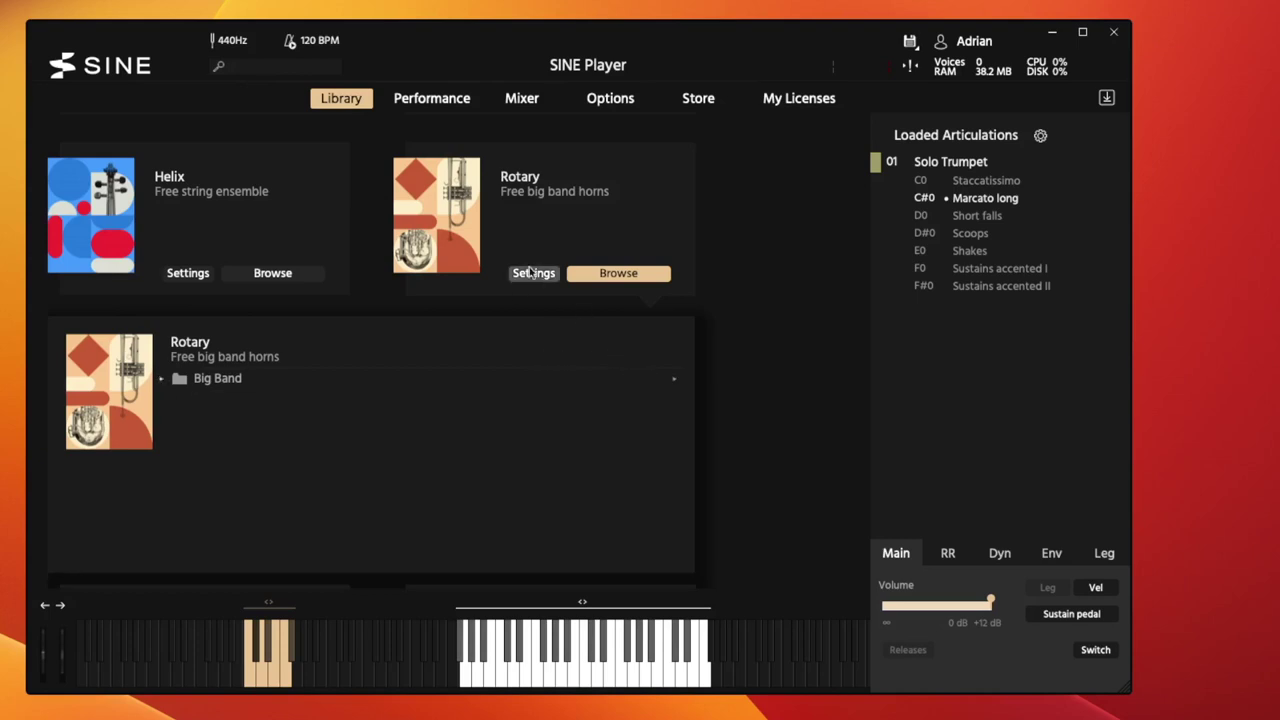
left_click(590, 278)
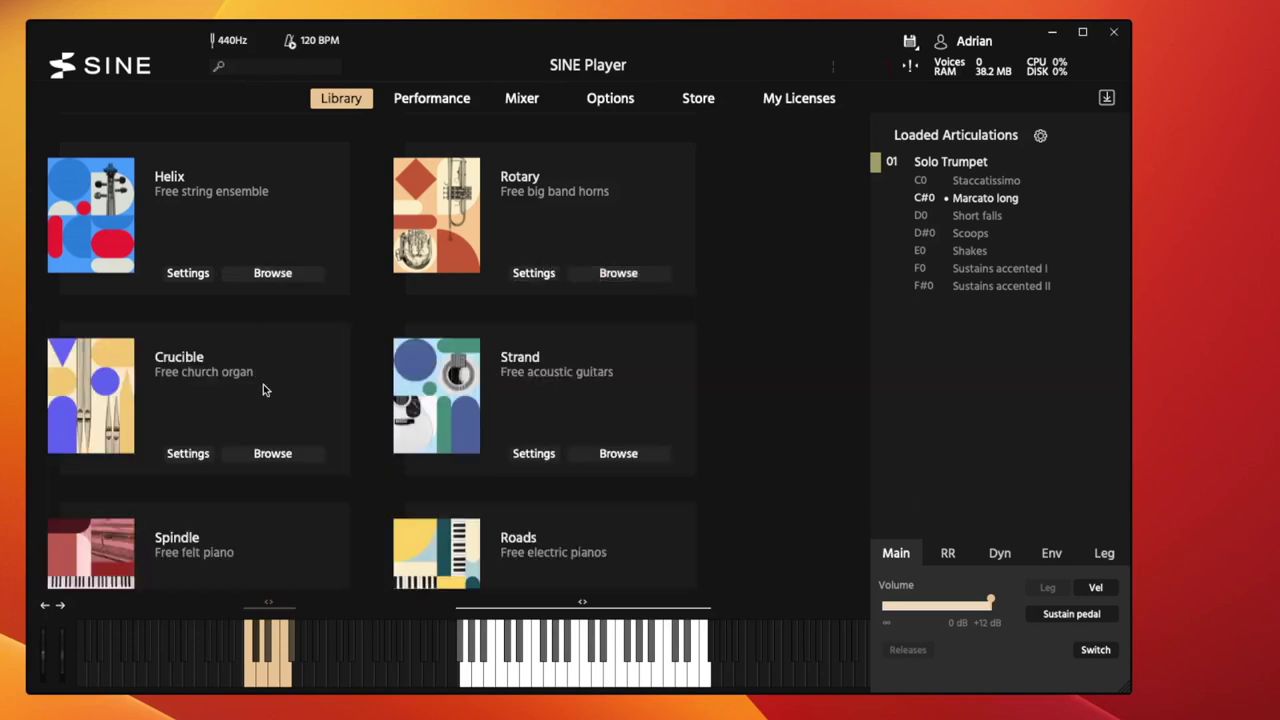
Browse the Helix string ensemble collection in the library.
scroll(263, 390, "up", 2)
scroll(263, 390, "up", 2)
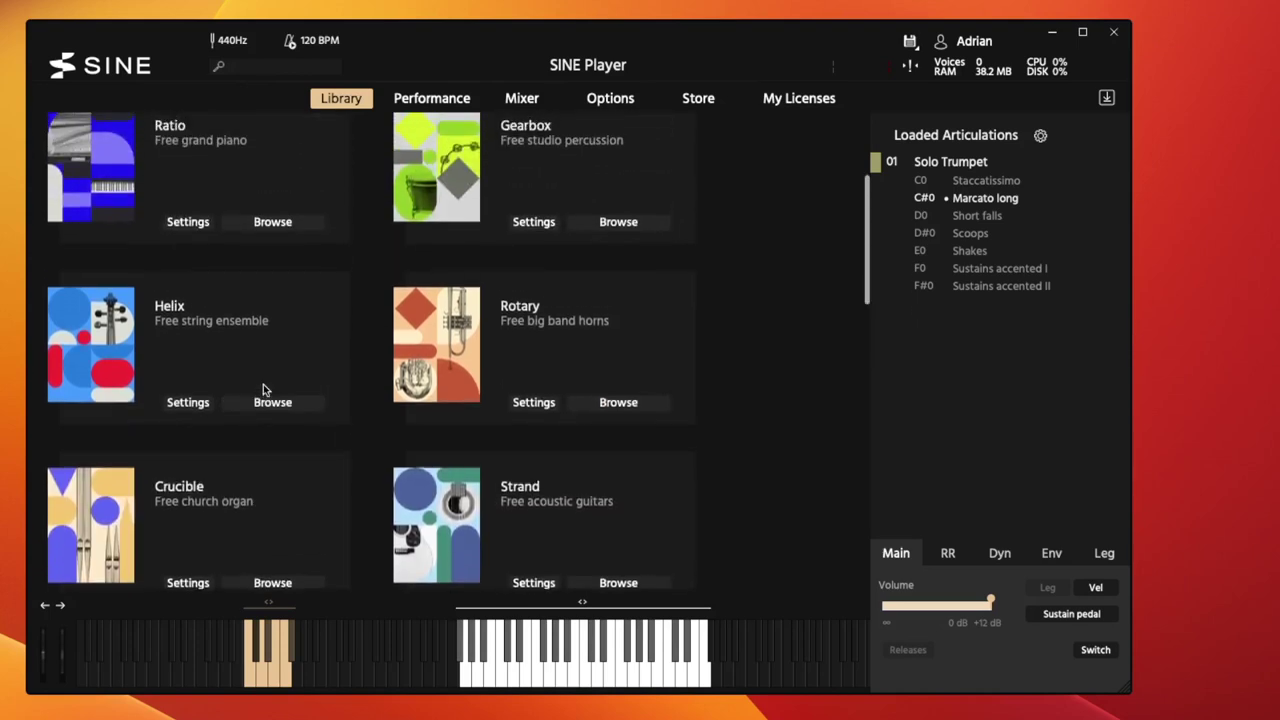
scroll(329, 480, "up", 2)
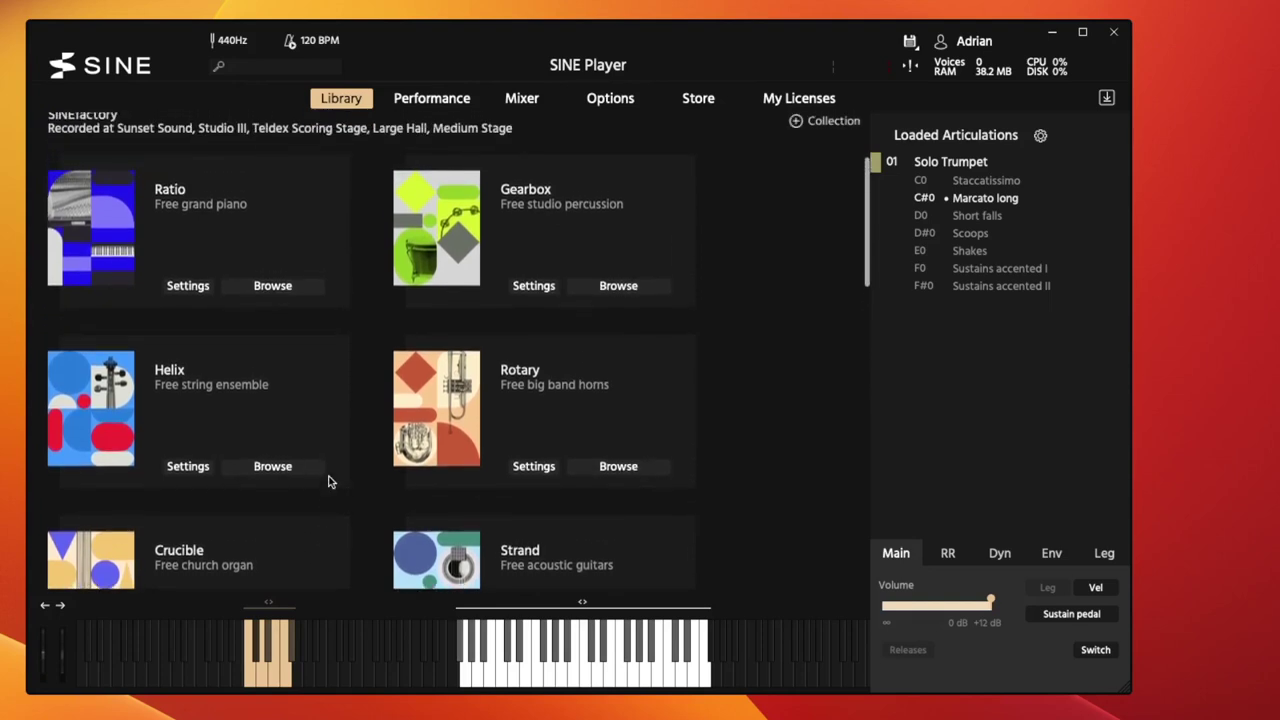
left_click(297, 482)
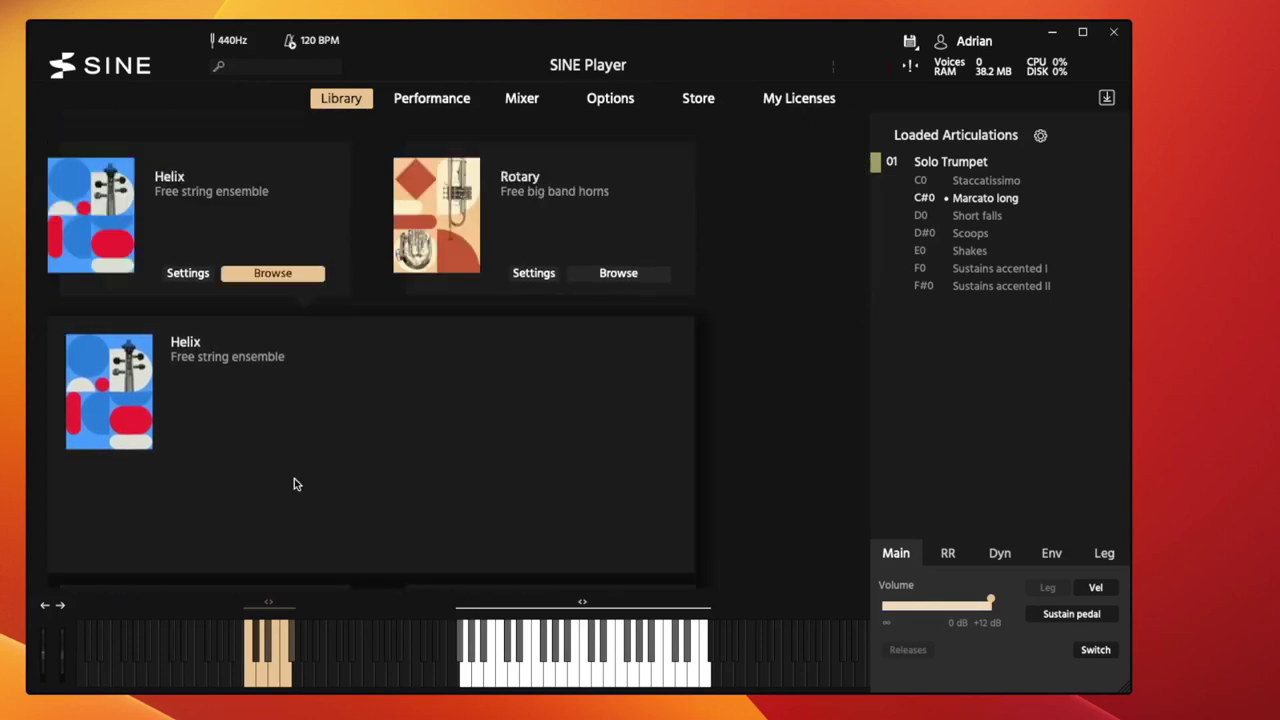
Replace the loaded Solo Trumpet with Helix's Whole String Ensemble and raise its Spiccatos volume to the +12 dB maximum.
left_click(172, 380)
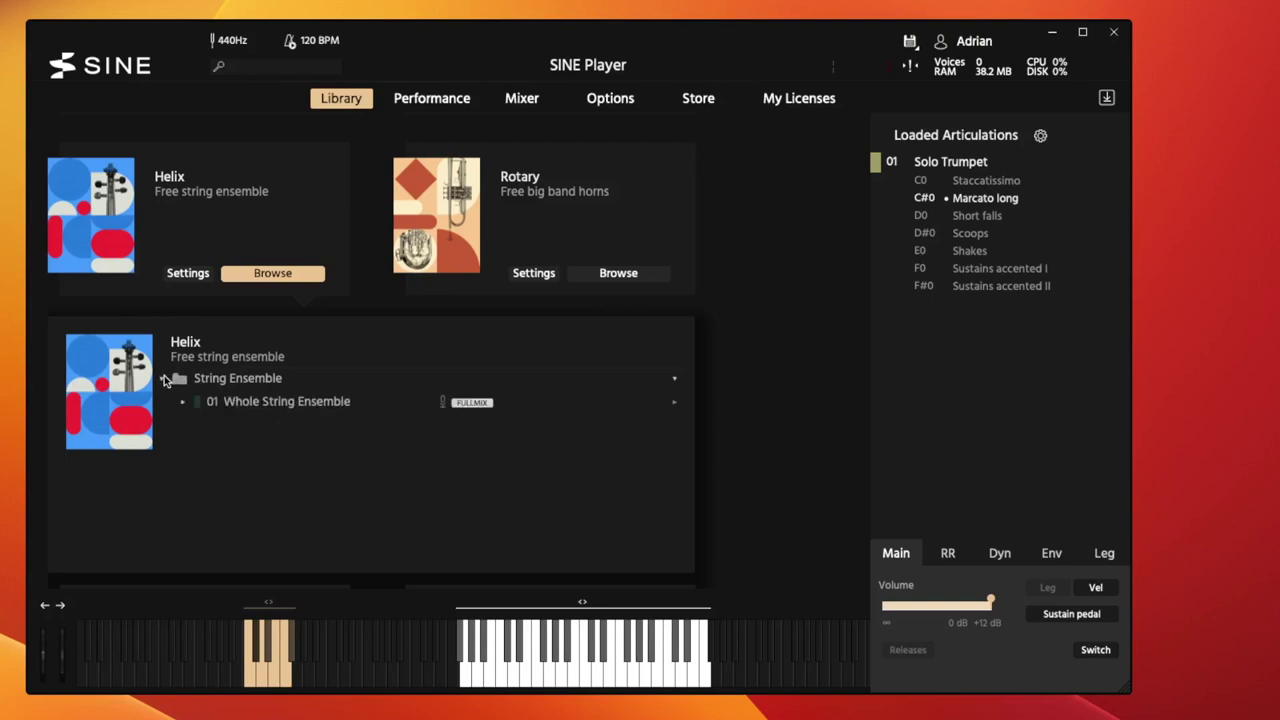
left_click_drag(238, 404, 945, 182)
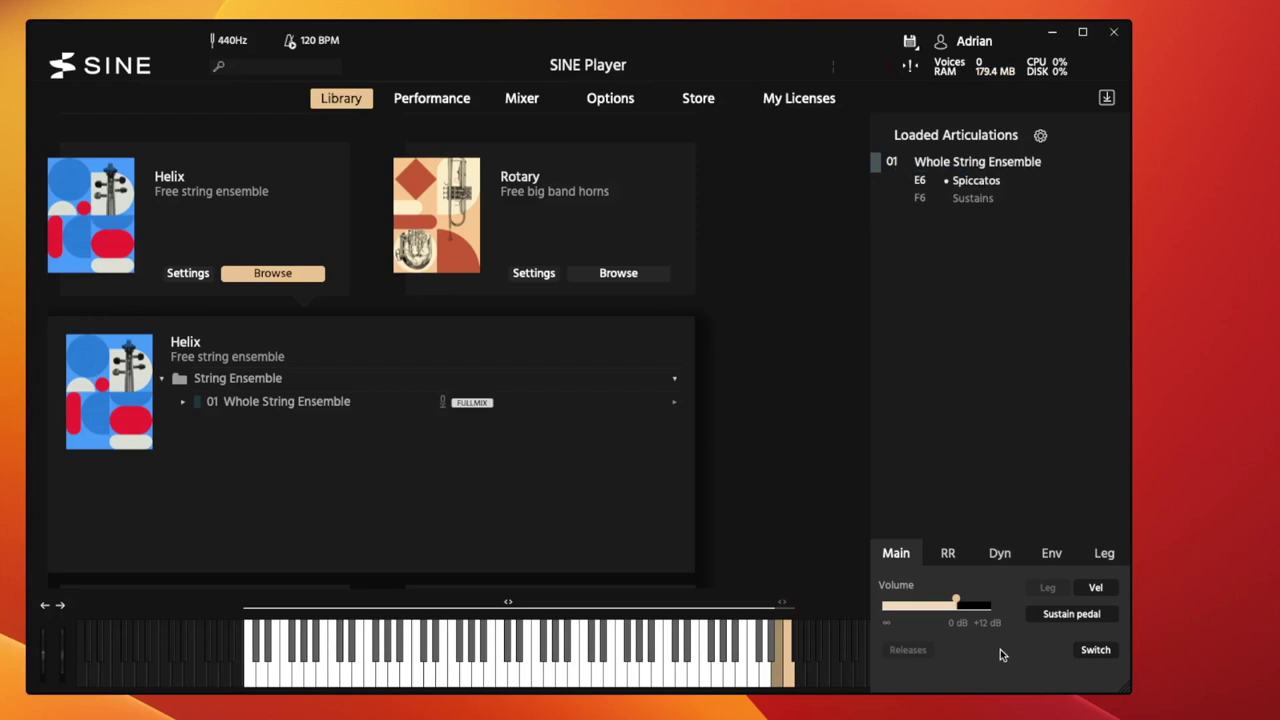
left_click_drag(956, 601, 1021, 601)
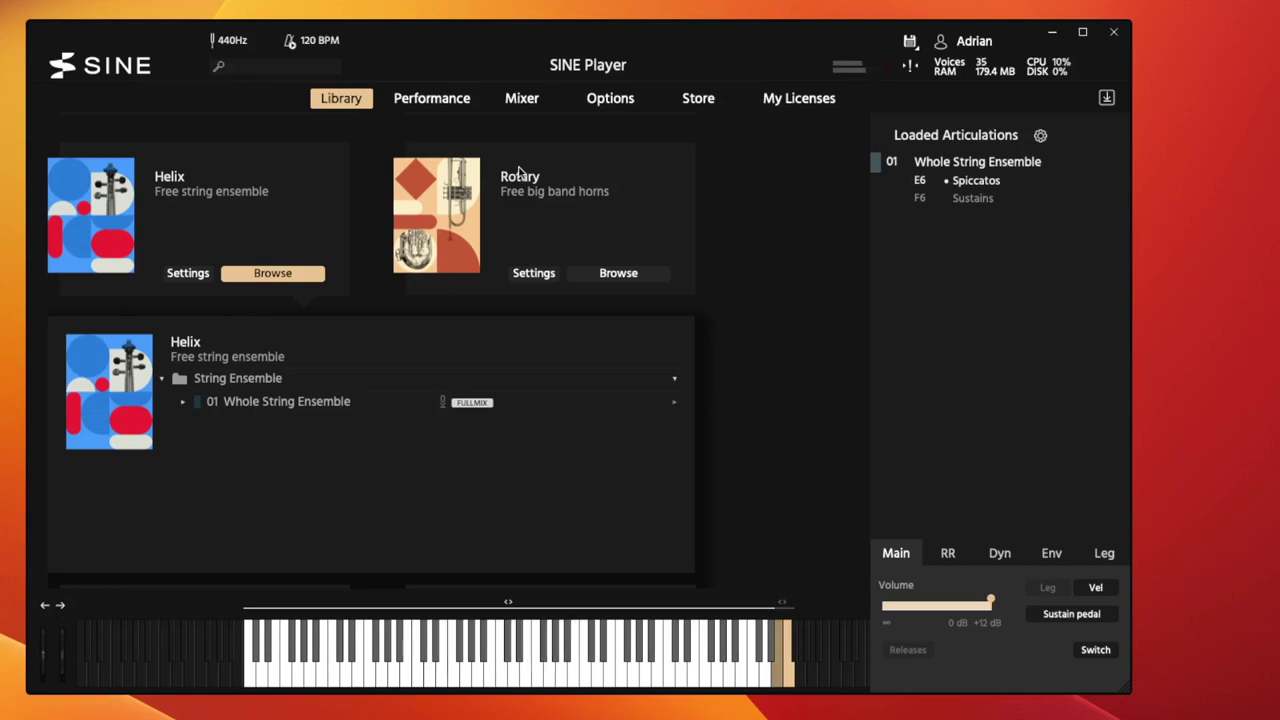
Review the Whole String Ensemble's articulations in the performance view, return to the library and close the Helix instrument list.
left_click(440, 102)
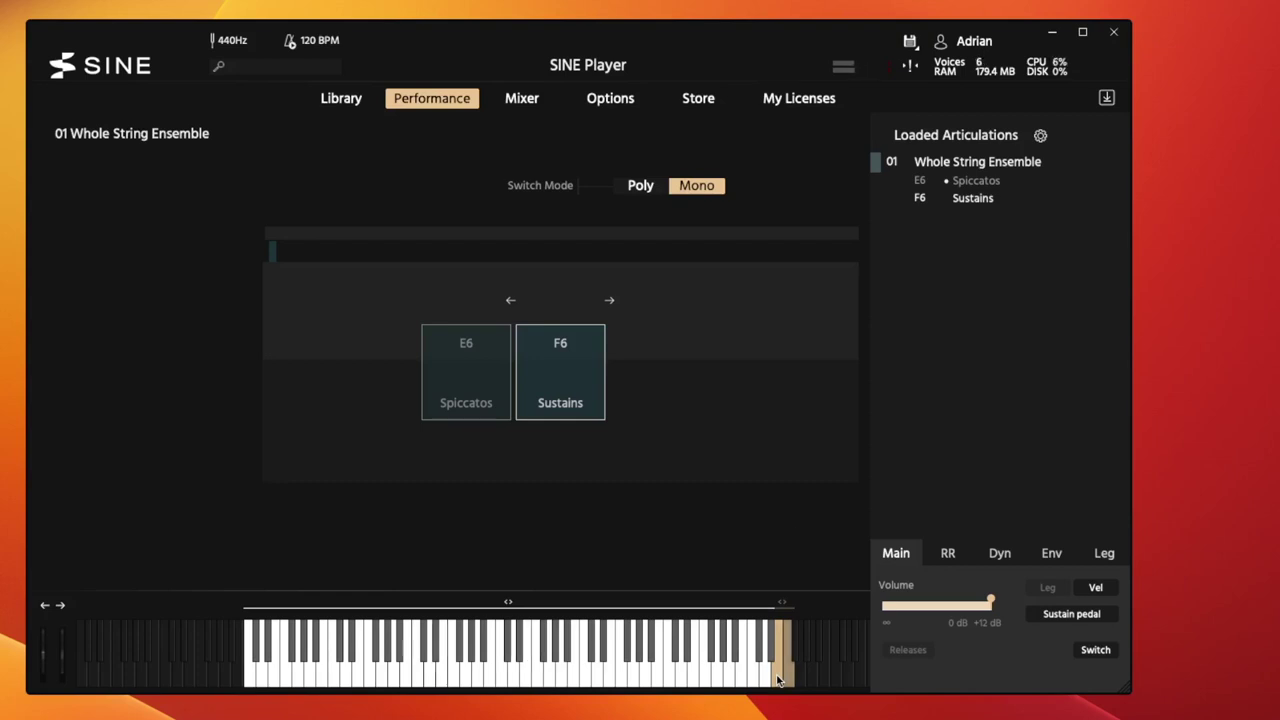
left_click(345, 98)
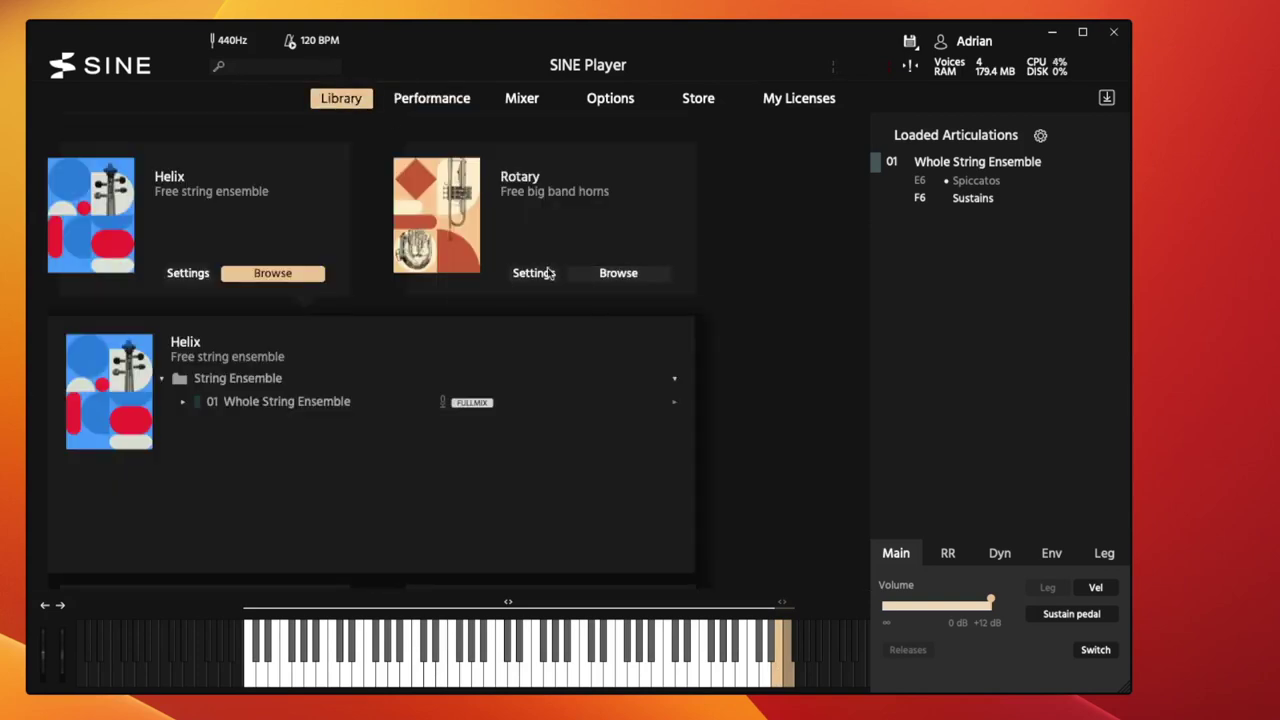
left_click(212, 378)
left_click(280, 277)
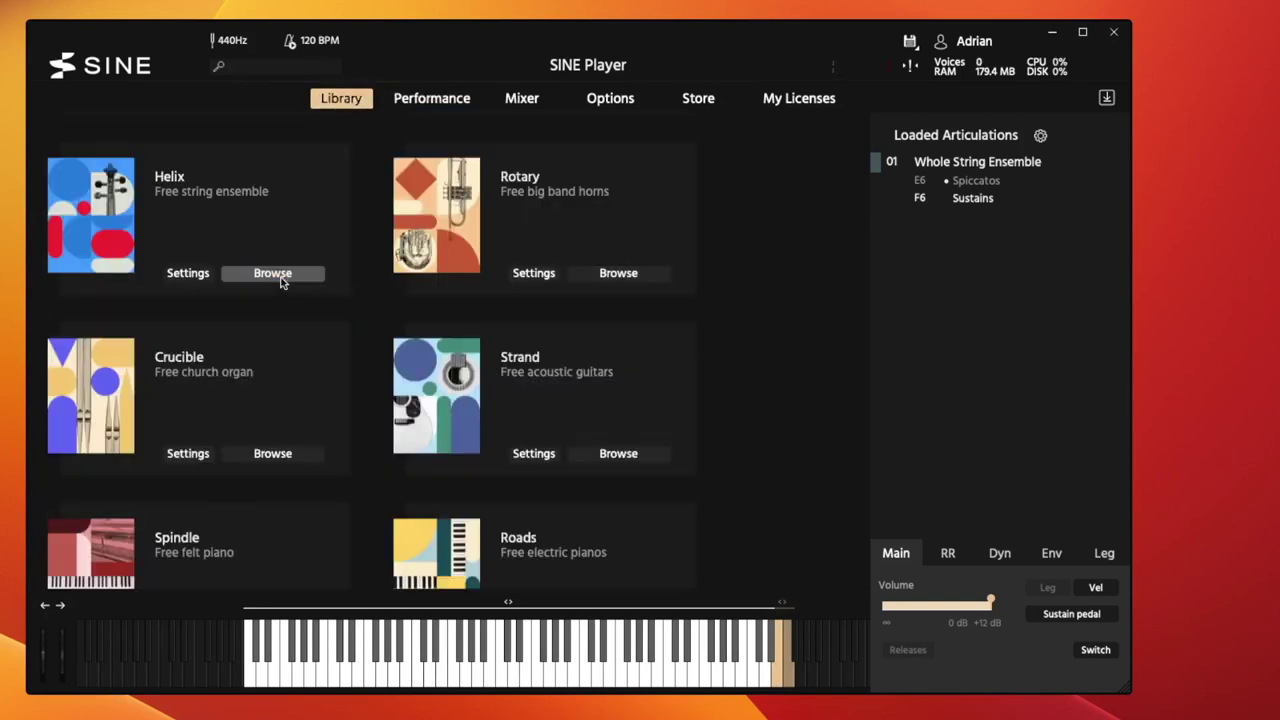
Look through the library's collections and open the instrument list of the Free Series collection Layers.
scroll(837, 500, "down", 1)
scroll(752, 484, "down", 10)
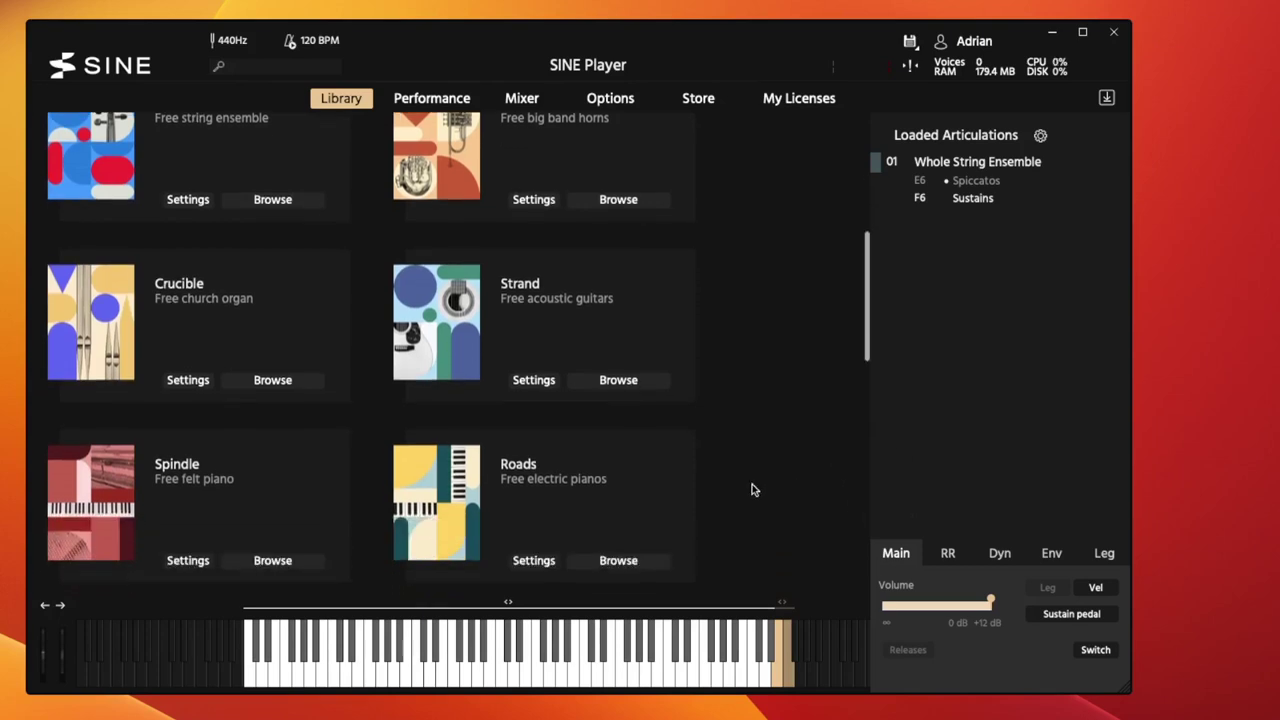
scroll(752, 485, "up", 3)
scroll(752, 490, "up", 2)
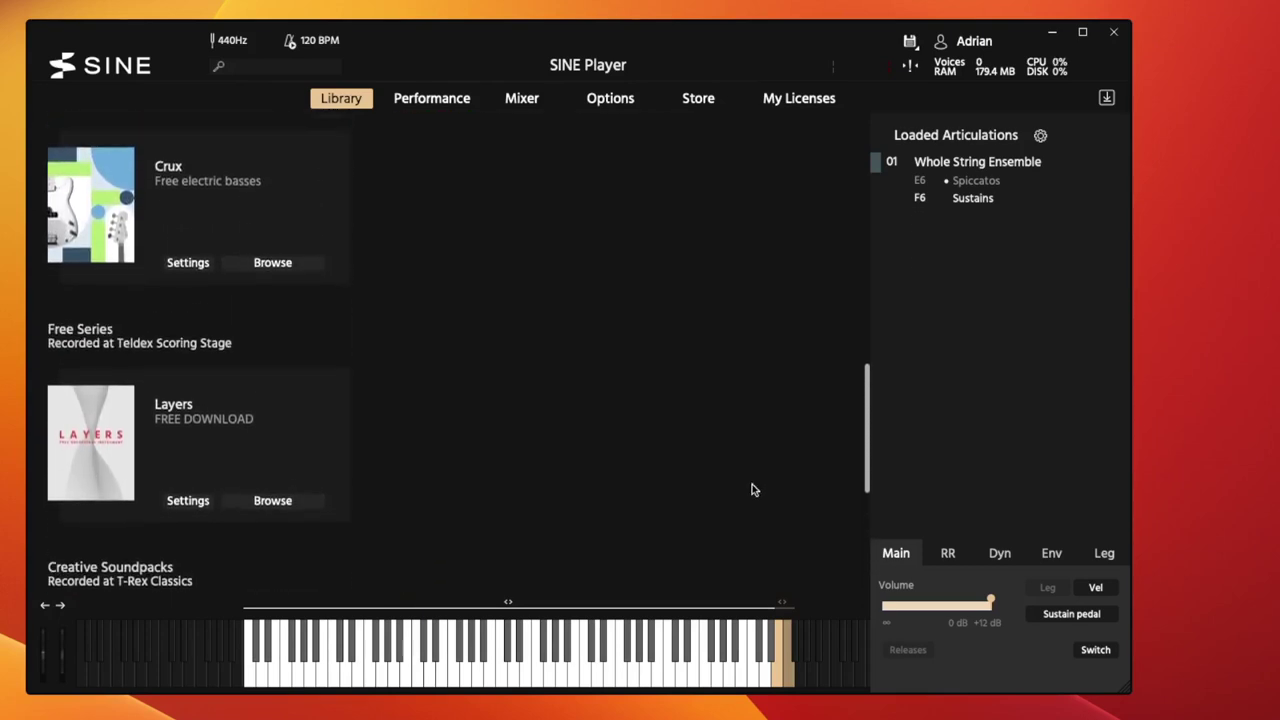
scroll(752, 490, "up", 15)
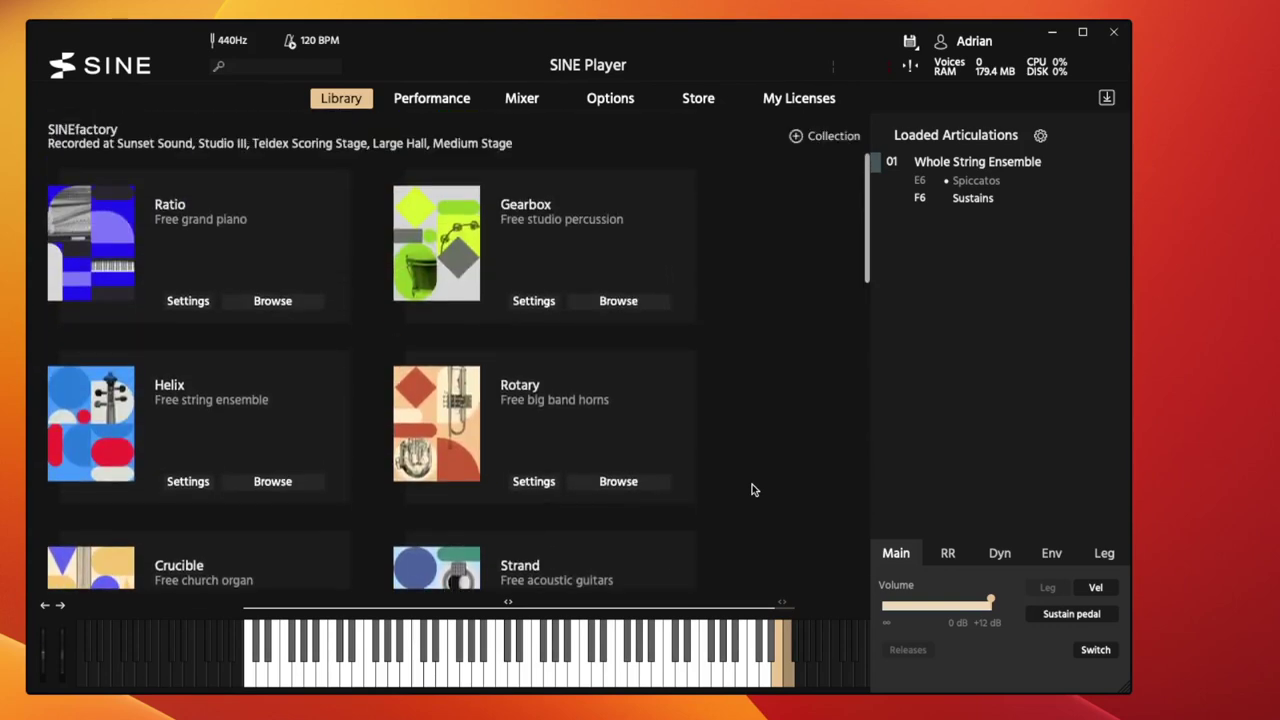
scroll(752, 490, "down", 10)
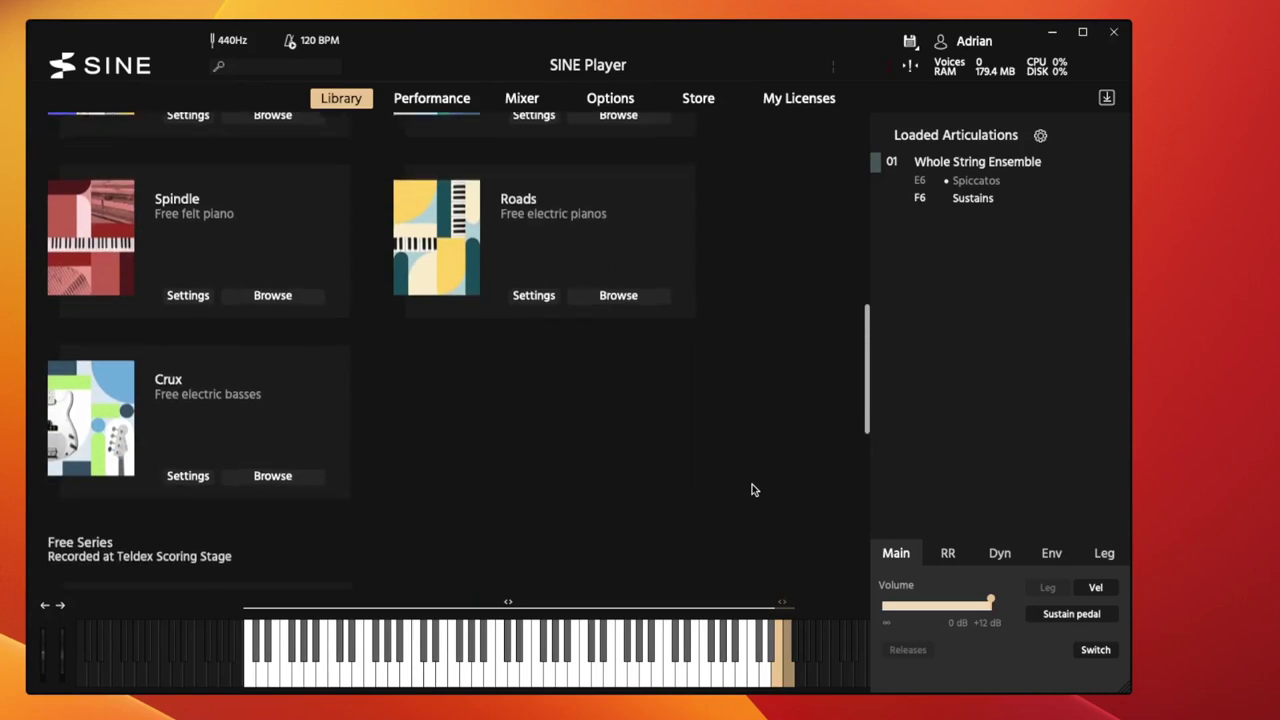
scroll(752, 490, "down", 10)
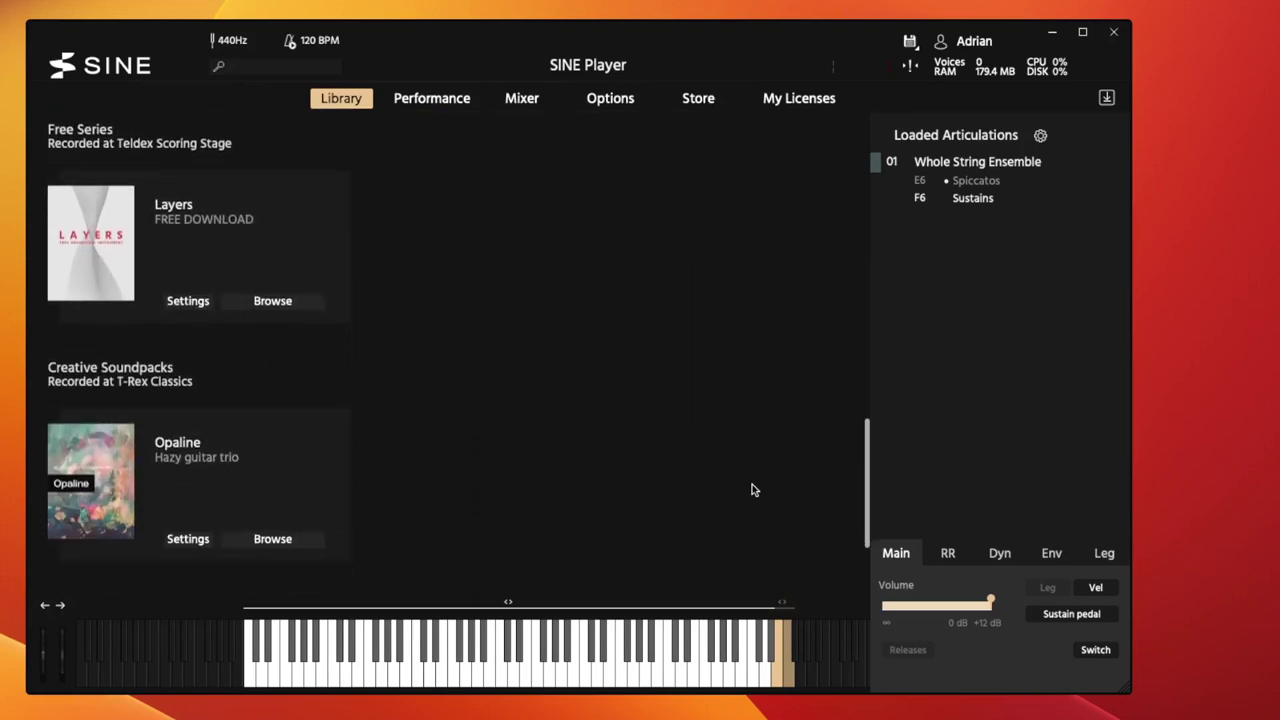
scroll(752, 490, "up", 3)
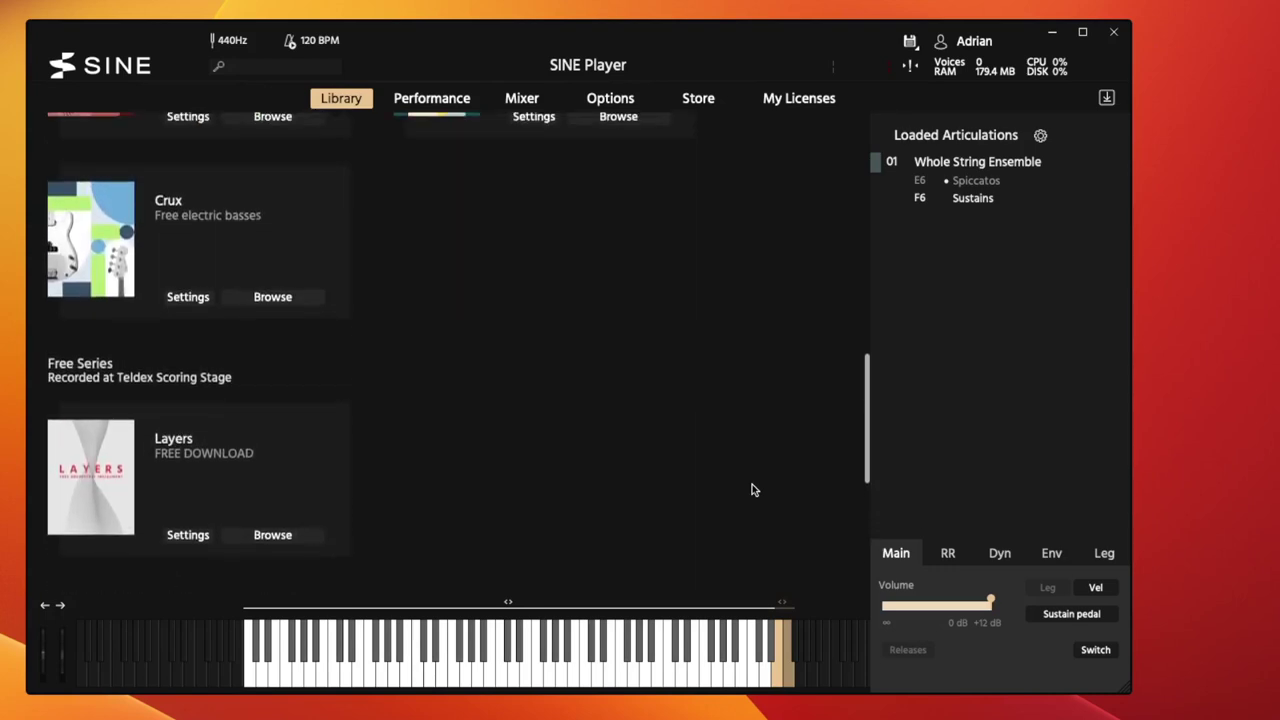
left_click(284, 539)
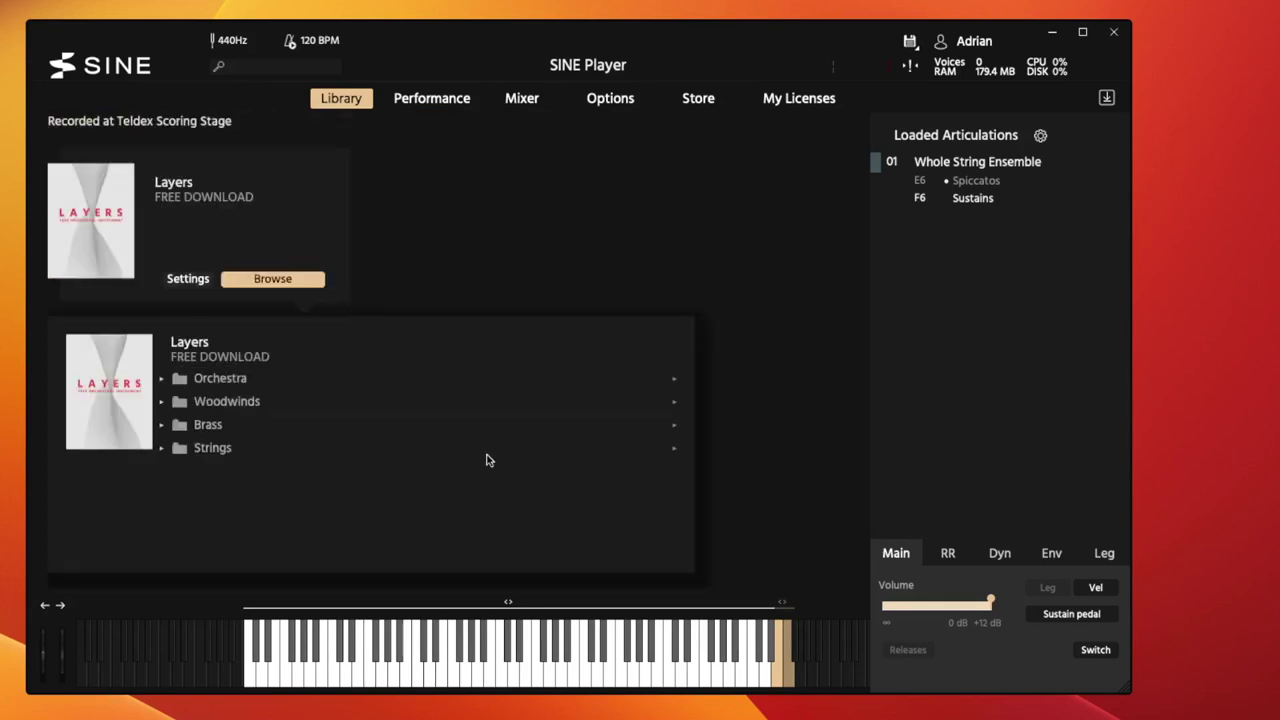
Expand the Orchestra and Woodwinds folders of Layers and inspect the articulations of Full Orchestra and Woodwinds.
left_click(163, 379)
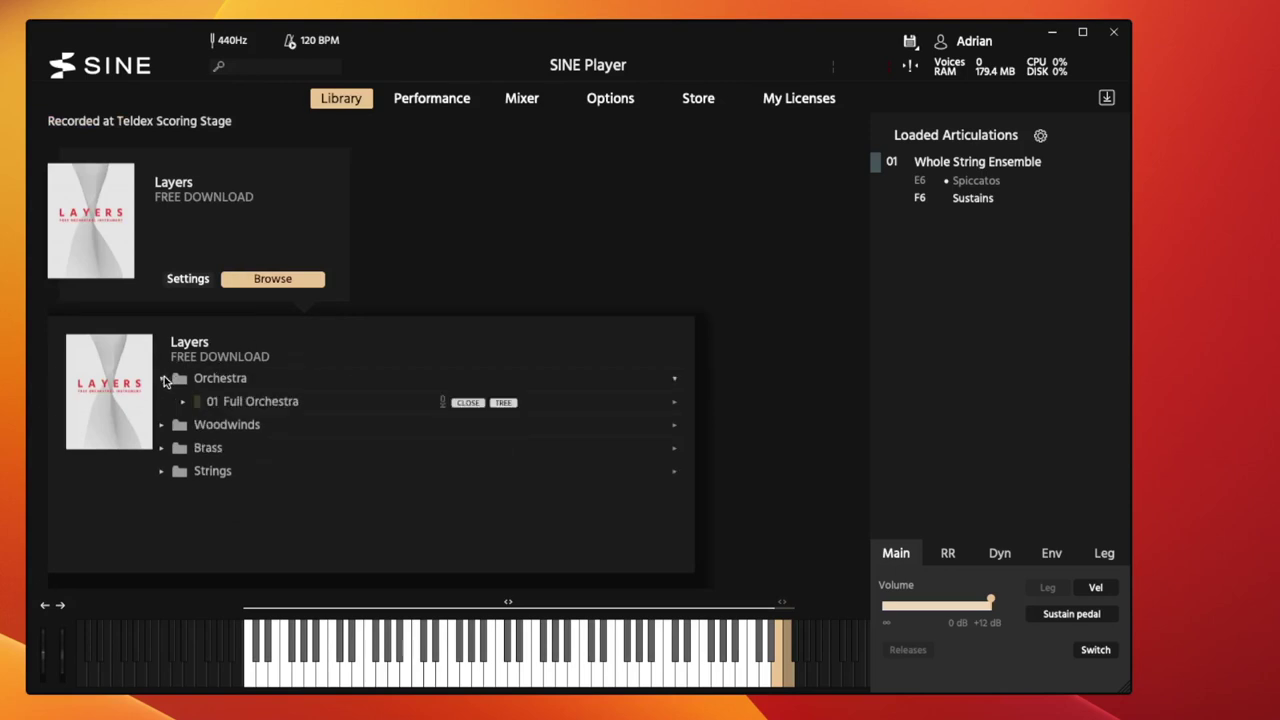
left_click(244, 402)
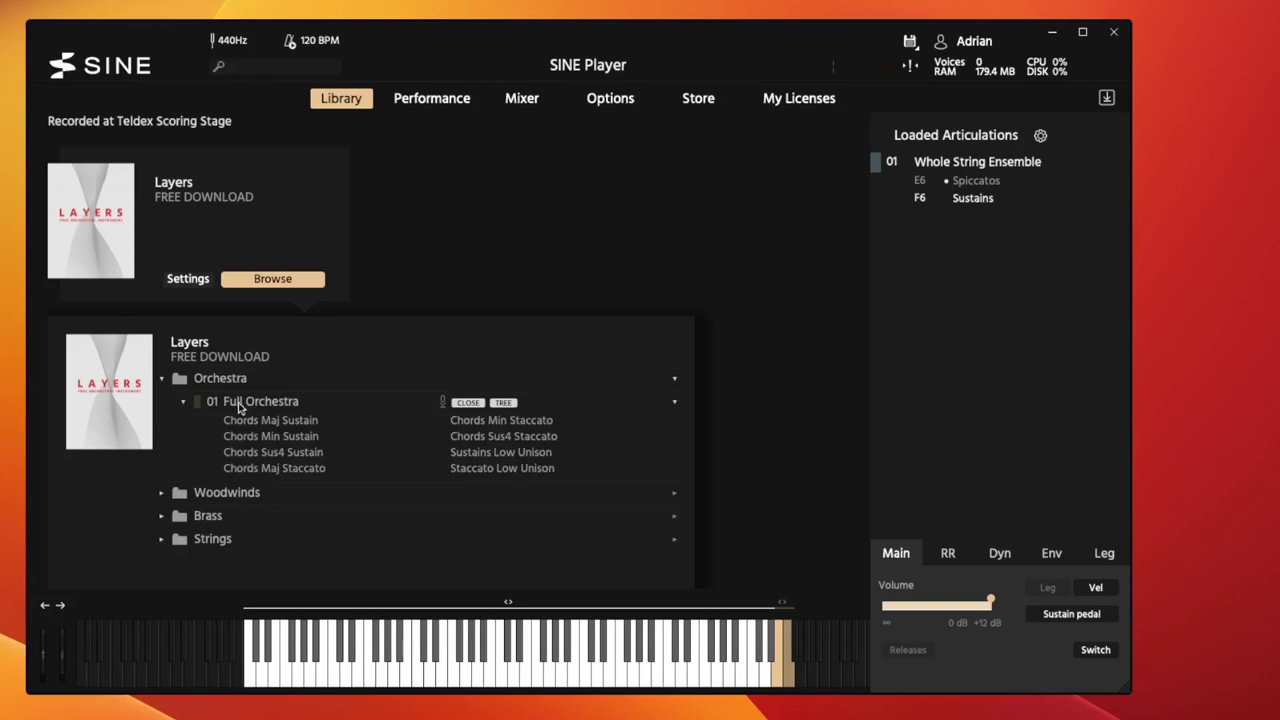
left_click(183, 404)
left_click(161, 425)
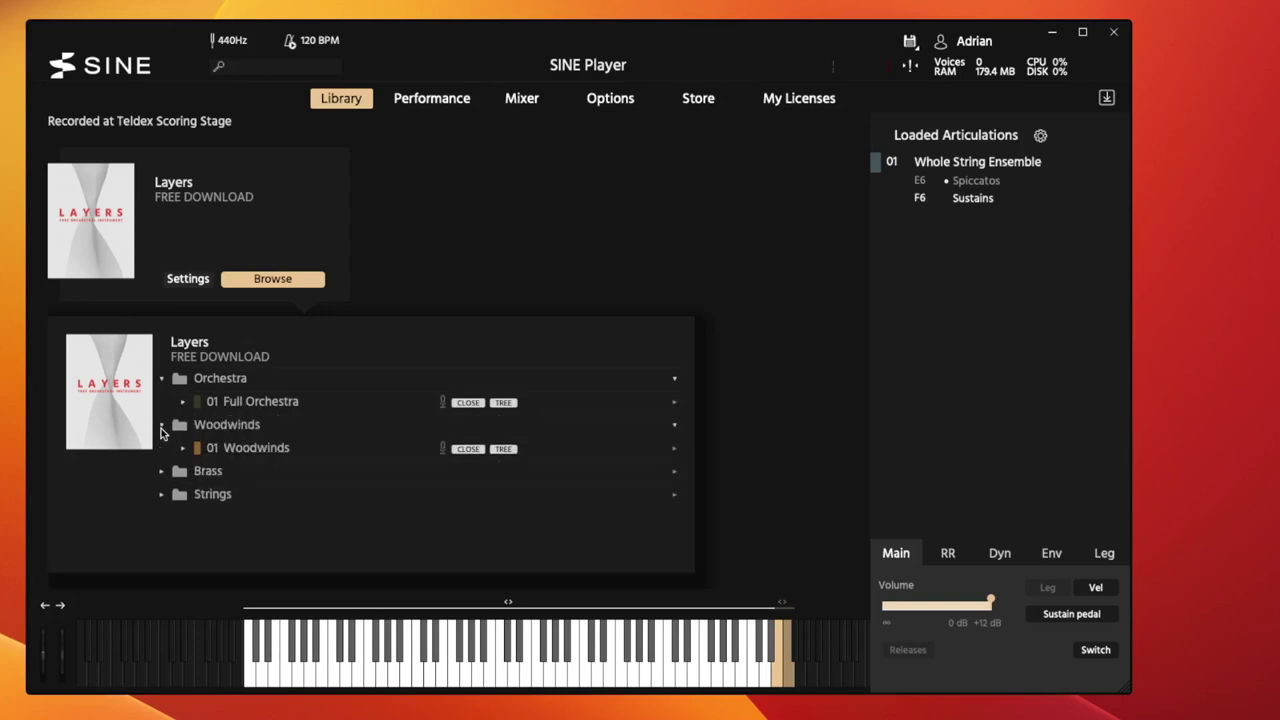
left_click(181, 449)
left_click(183, 451)
Inspect the articulations in the Brass and Strings folders of Layers, leaving the Strings folder collapsed.
left_click(162, 471)
left_click(184, 496)
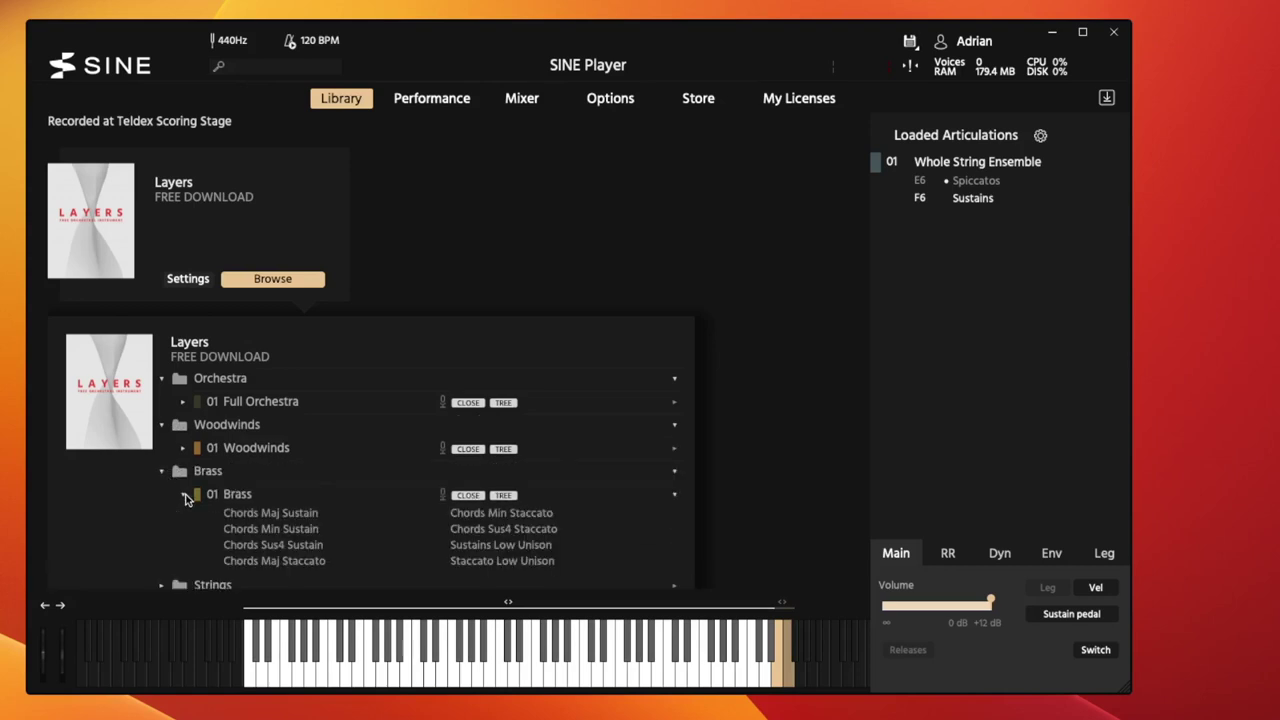
left_click(184, 496)
left_click(162, 518)
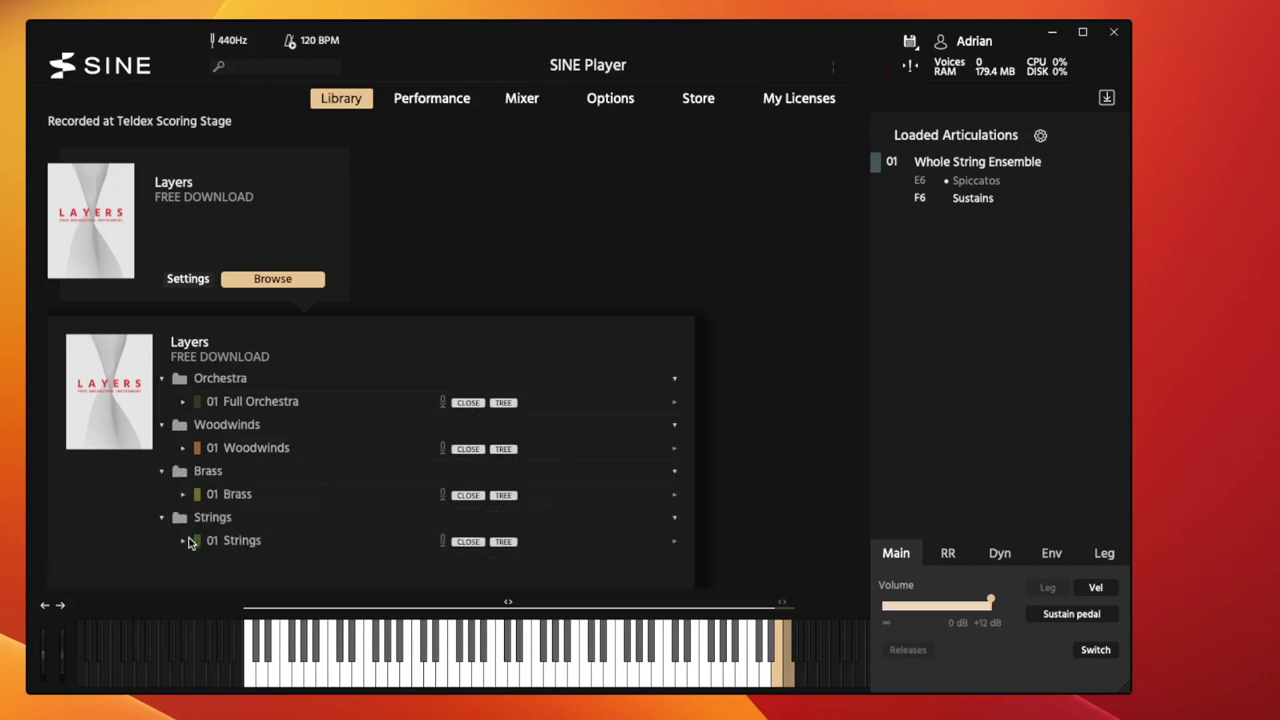
left_click(184, 542)
scroll(200, 549, "down", 2)
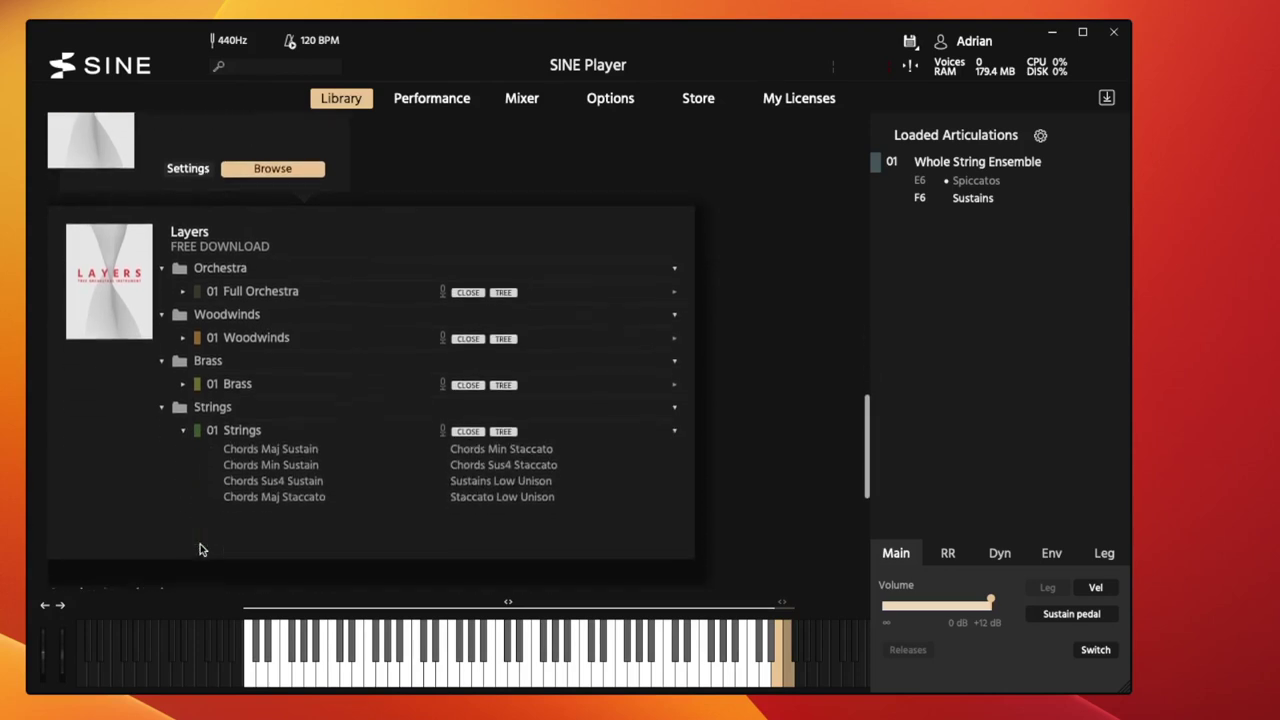
left_click(162, 412)
Replace the loaded Whole String Ensemble with Layers' Full Orchestra and check its articulations in the performance view before returning to the library.
scroll(165, 395, "up", 2)
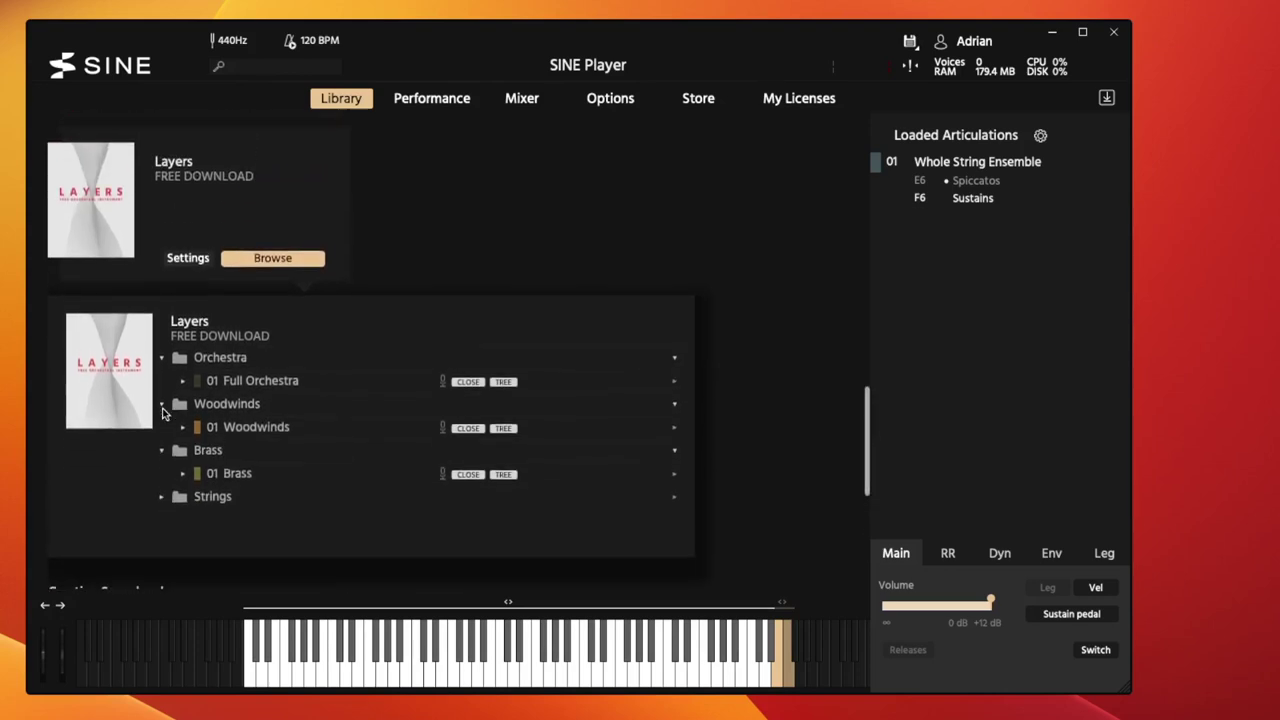
left_click_drag(212, 381, 966, 185)
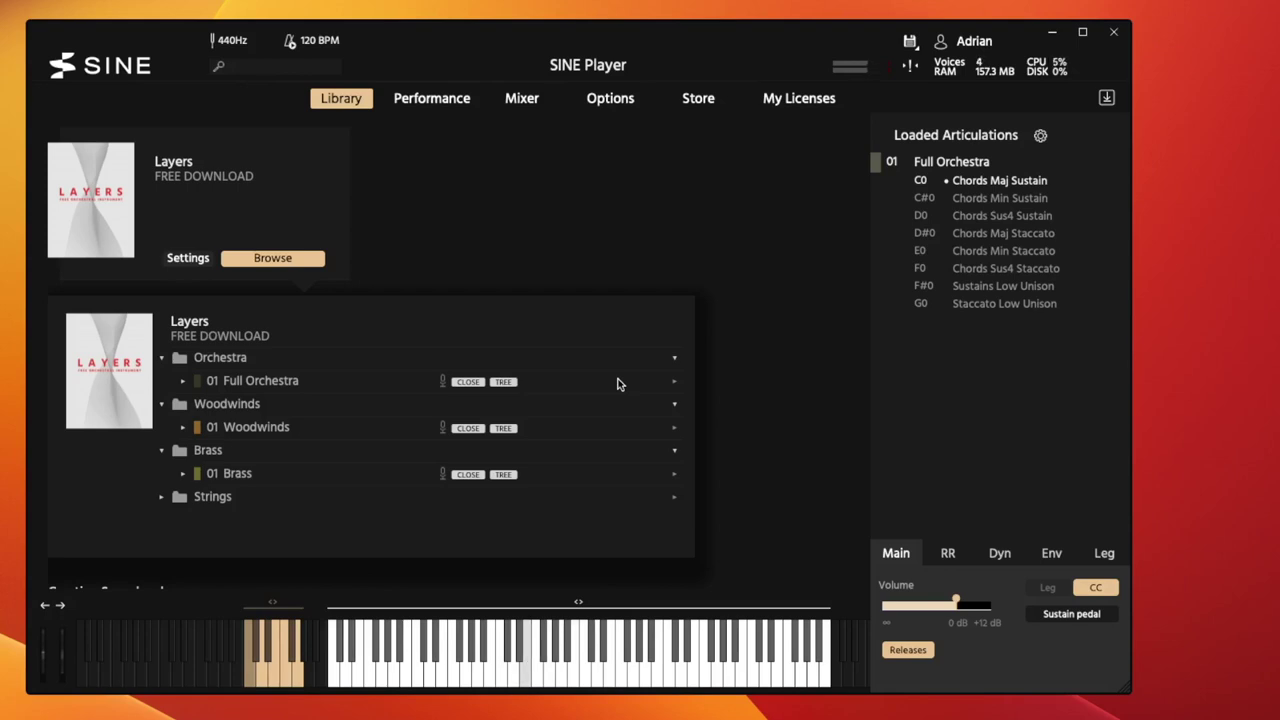
left_click(431, 100)
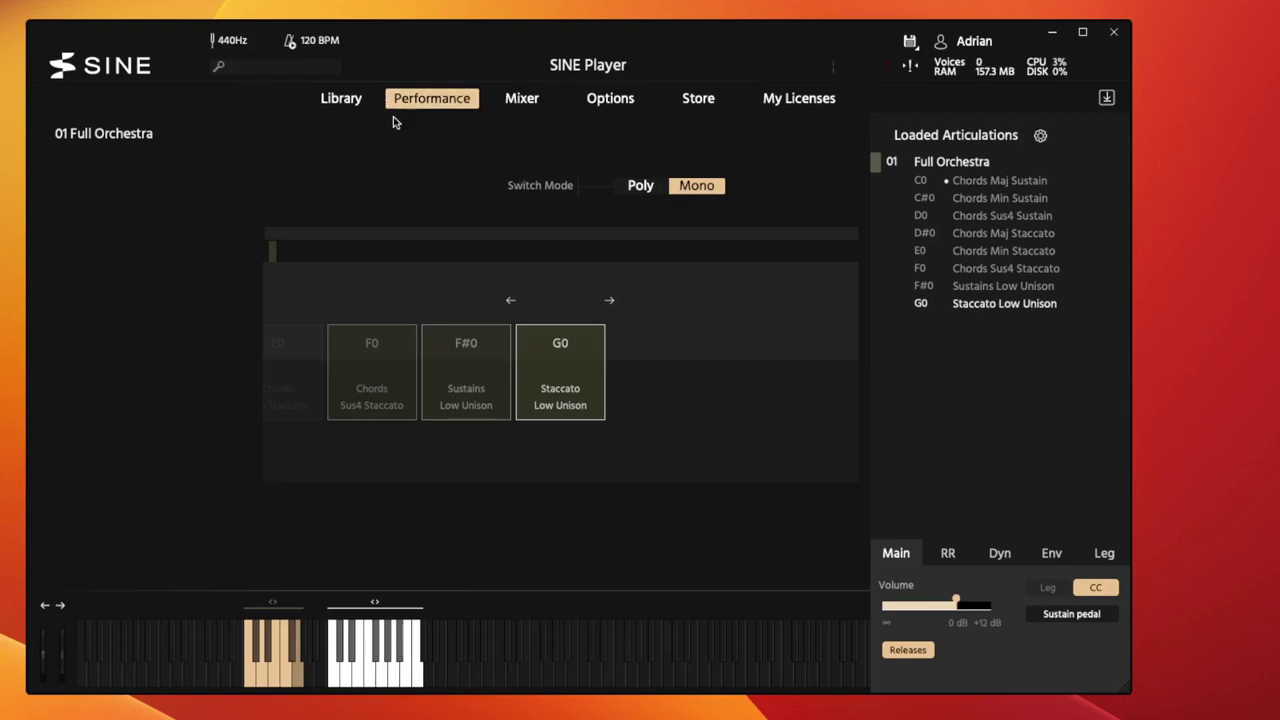
left_click(364, 99)
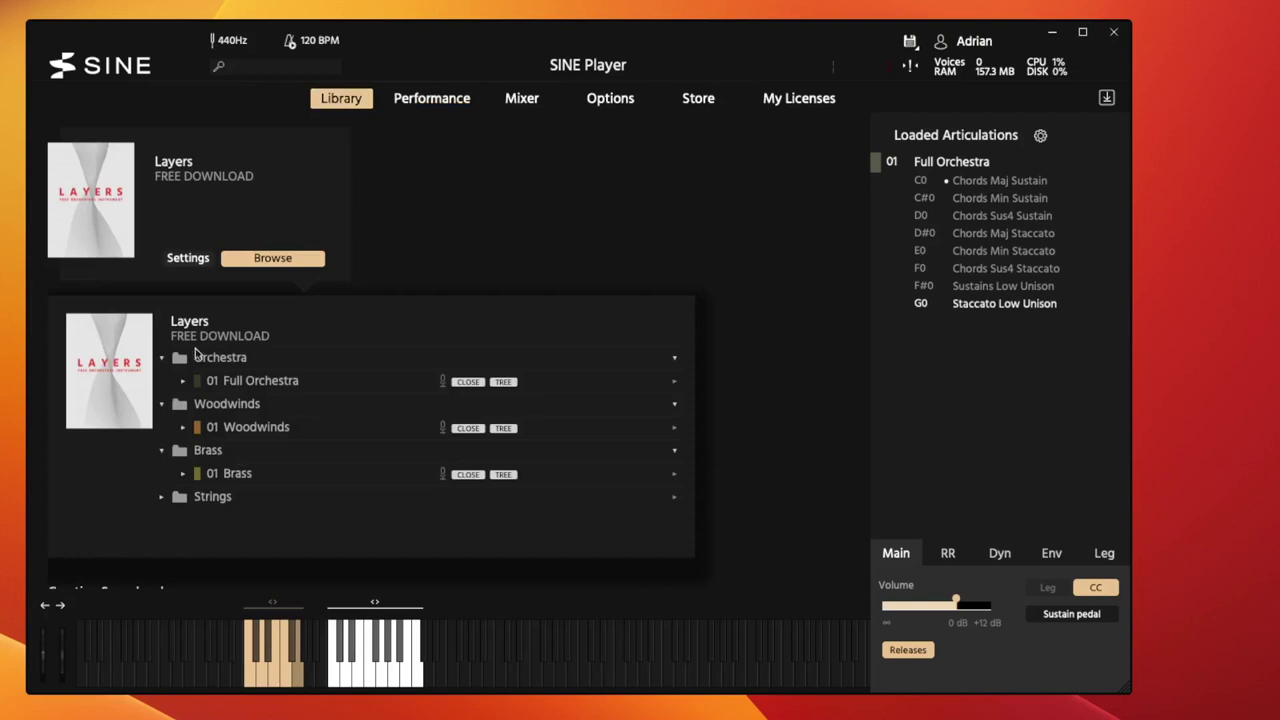
Look over all the collections in the library, from Ratio and Gearbox down to Layers and Opaline.
scroll(254, 480, "down", 5)
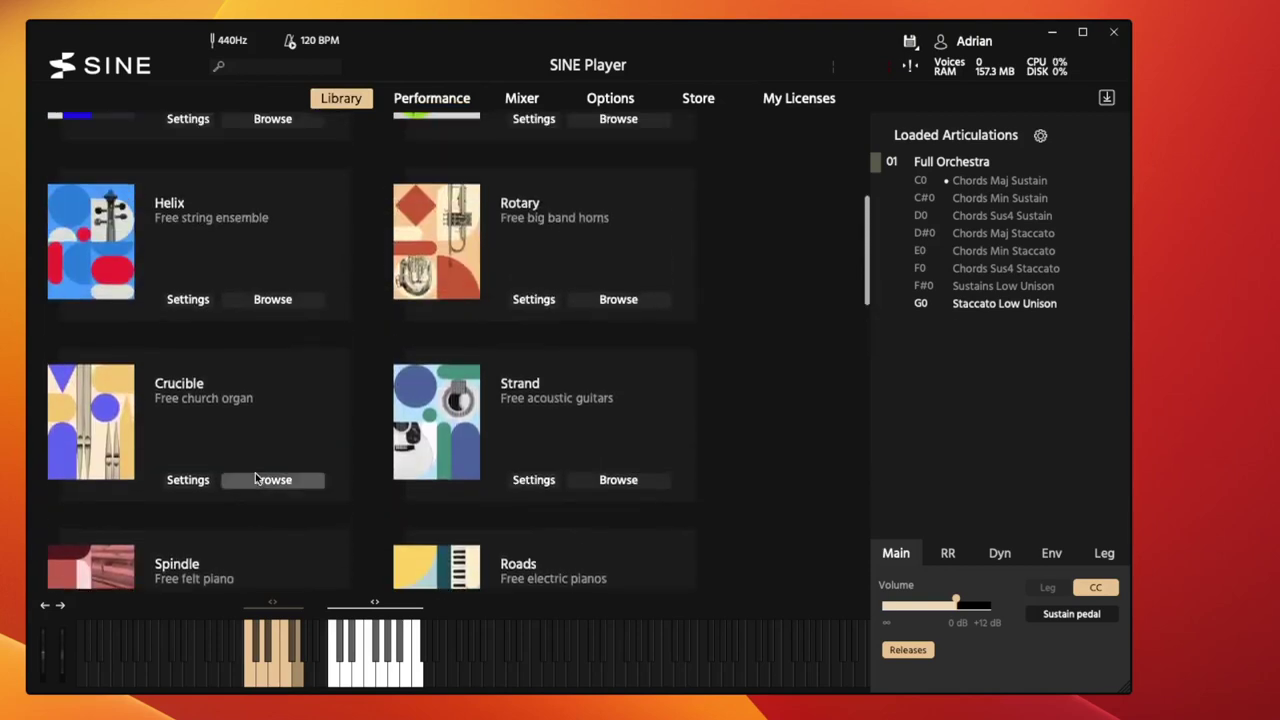
scroll(254, 479, "up", 3)
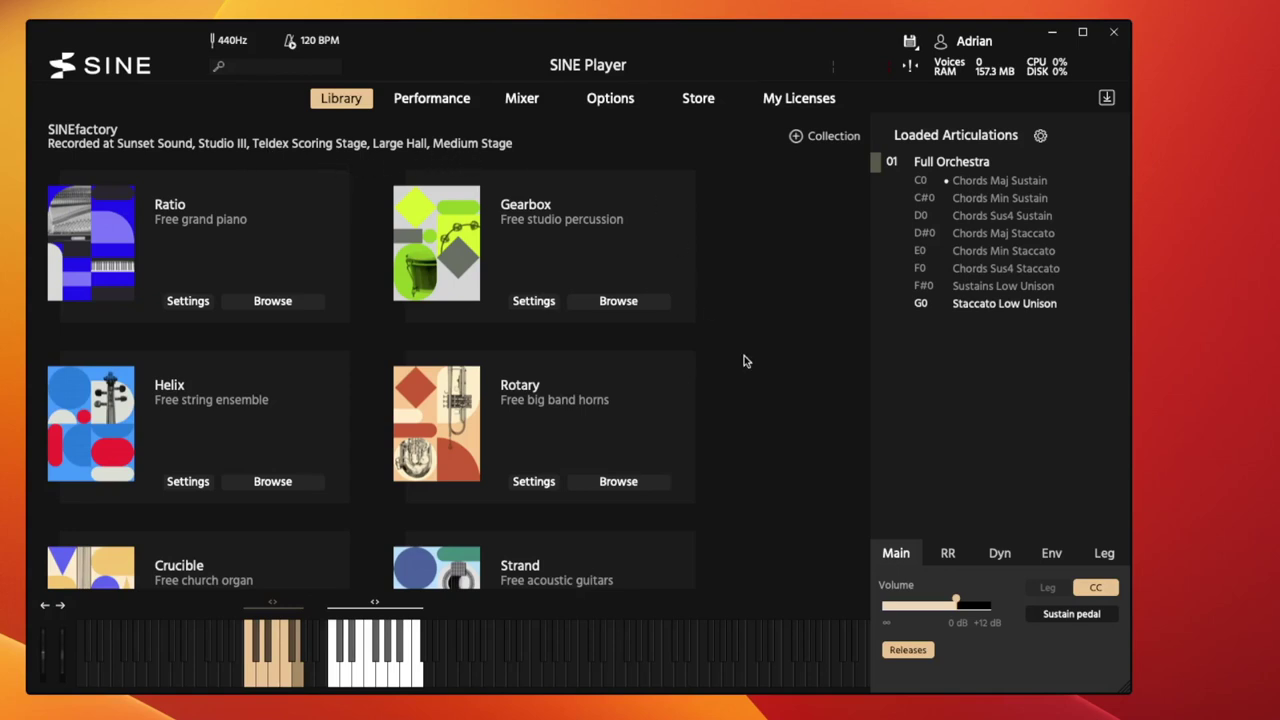
scroll(556, 435, "down", 3)
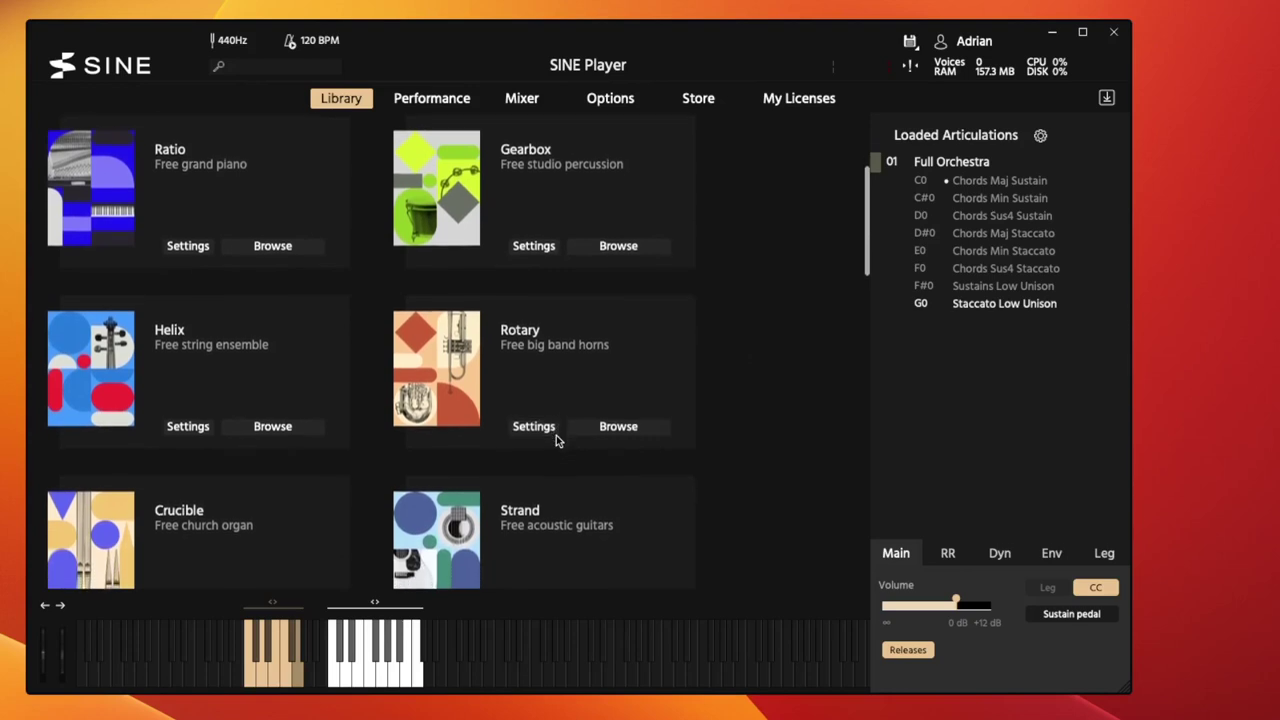
scroll(556, 436, "down", 3)
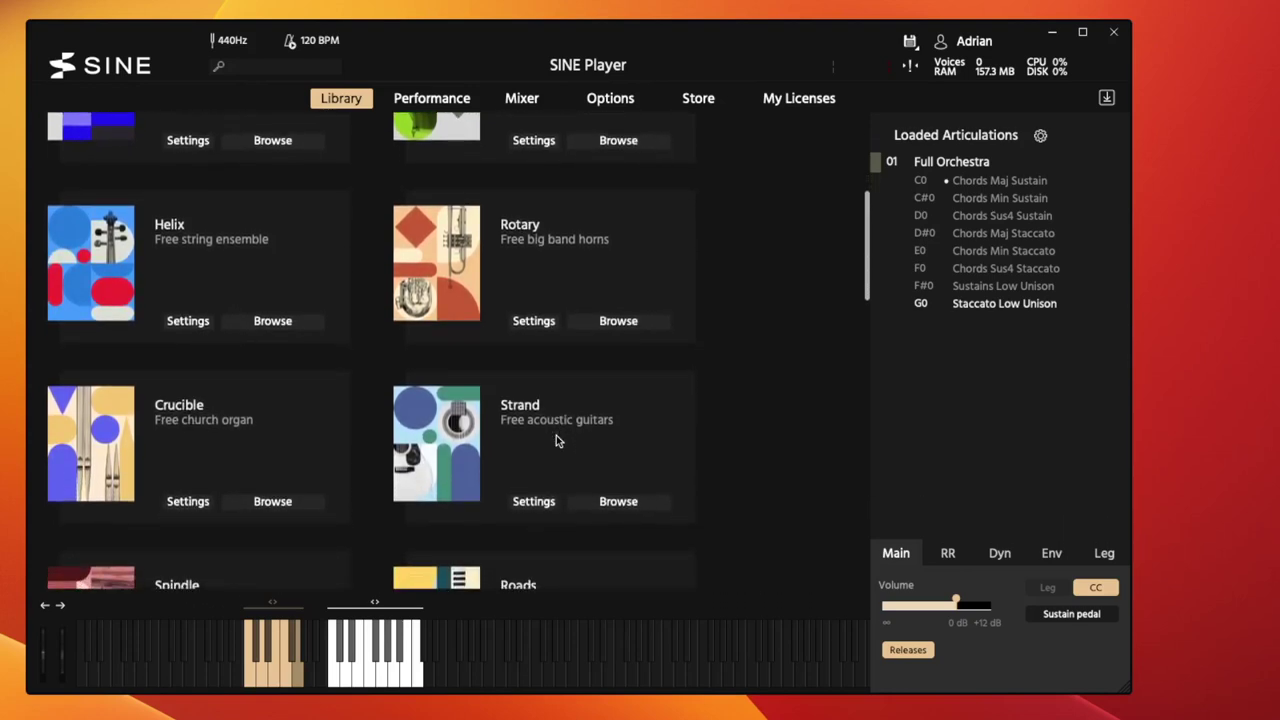
scroll(557, 440, "down", 10)
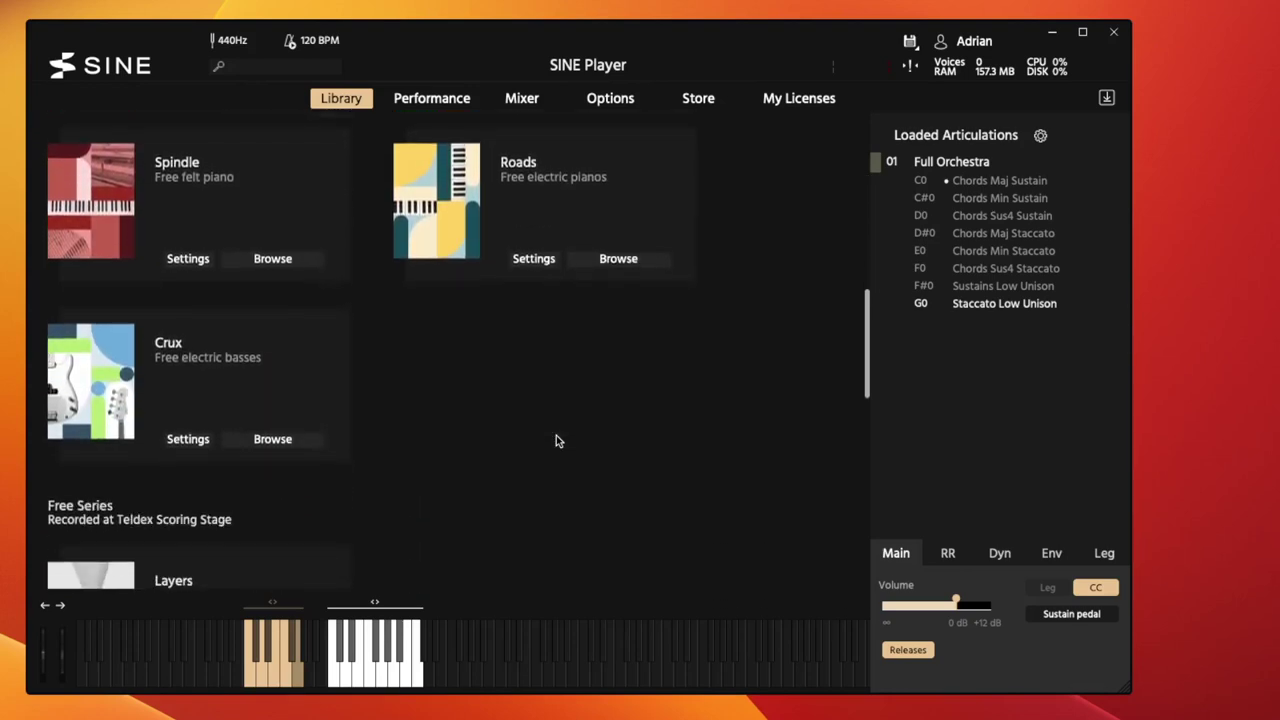
scroll(557, 441, "down", 6)
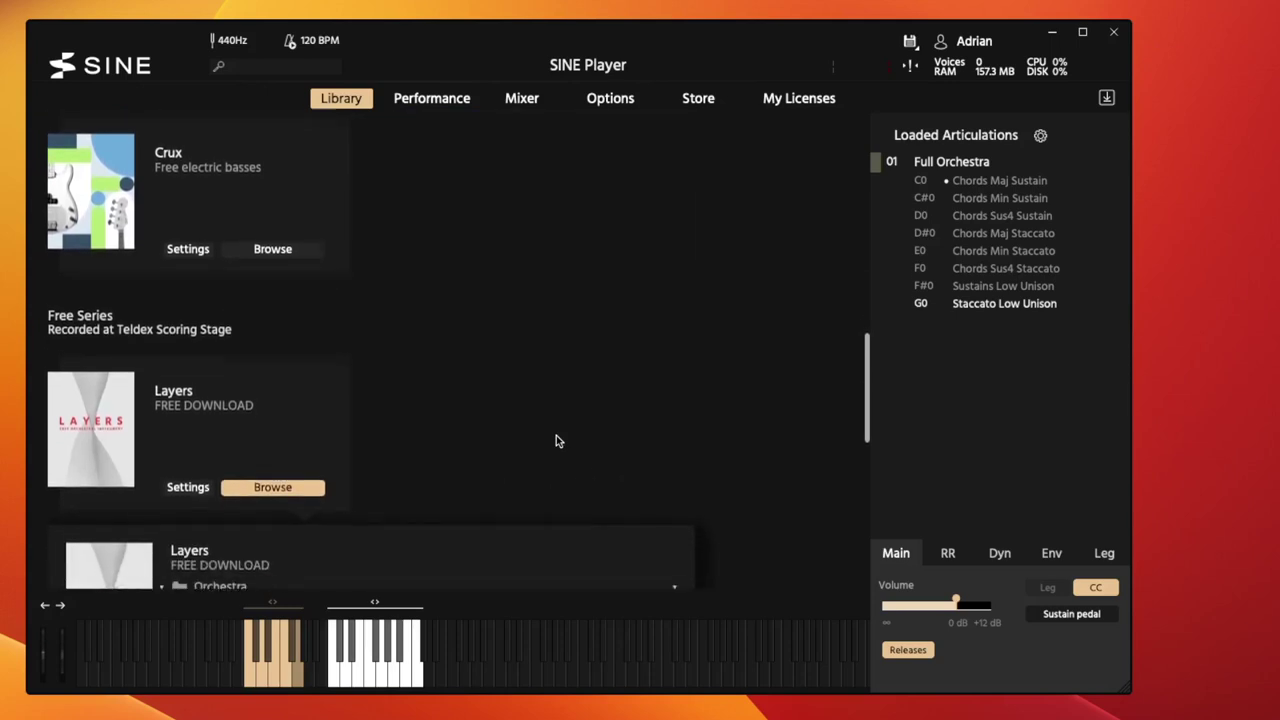
scroll(557, 441, "down", 10)
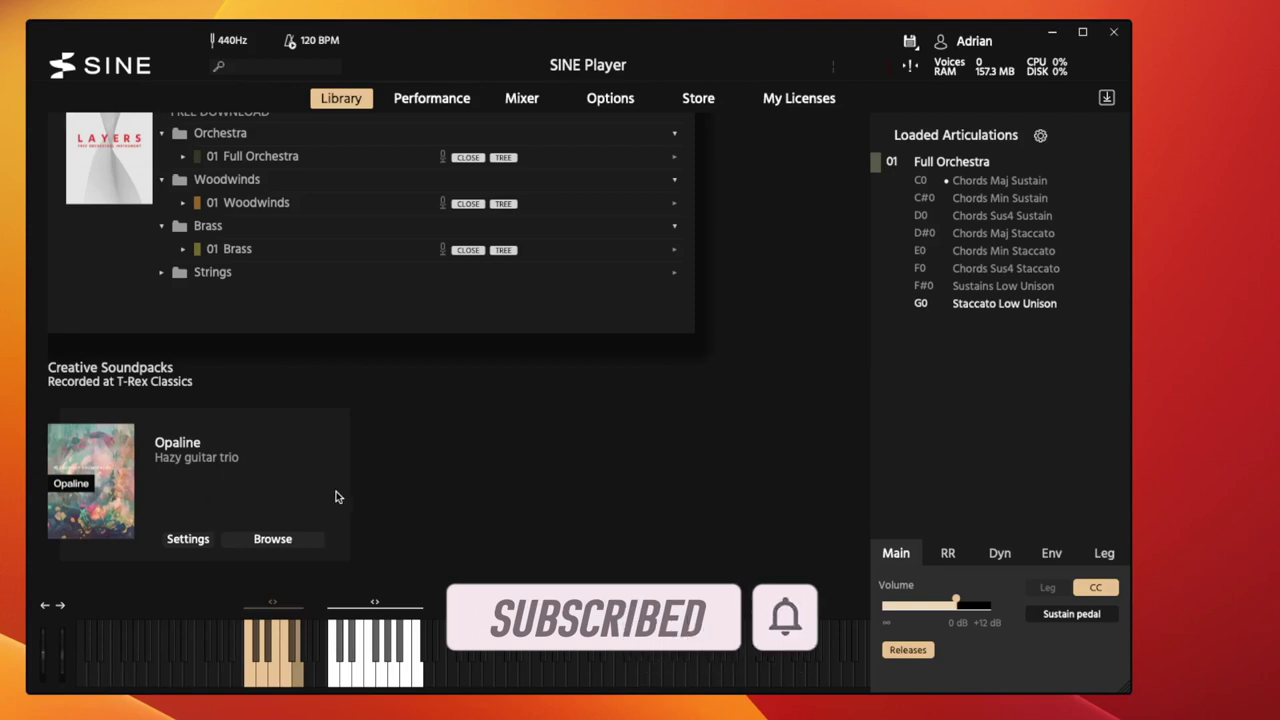
scroll(677, 484, "up", 10)
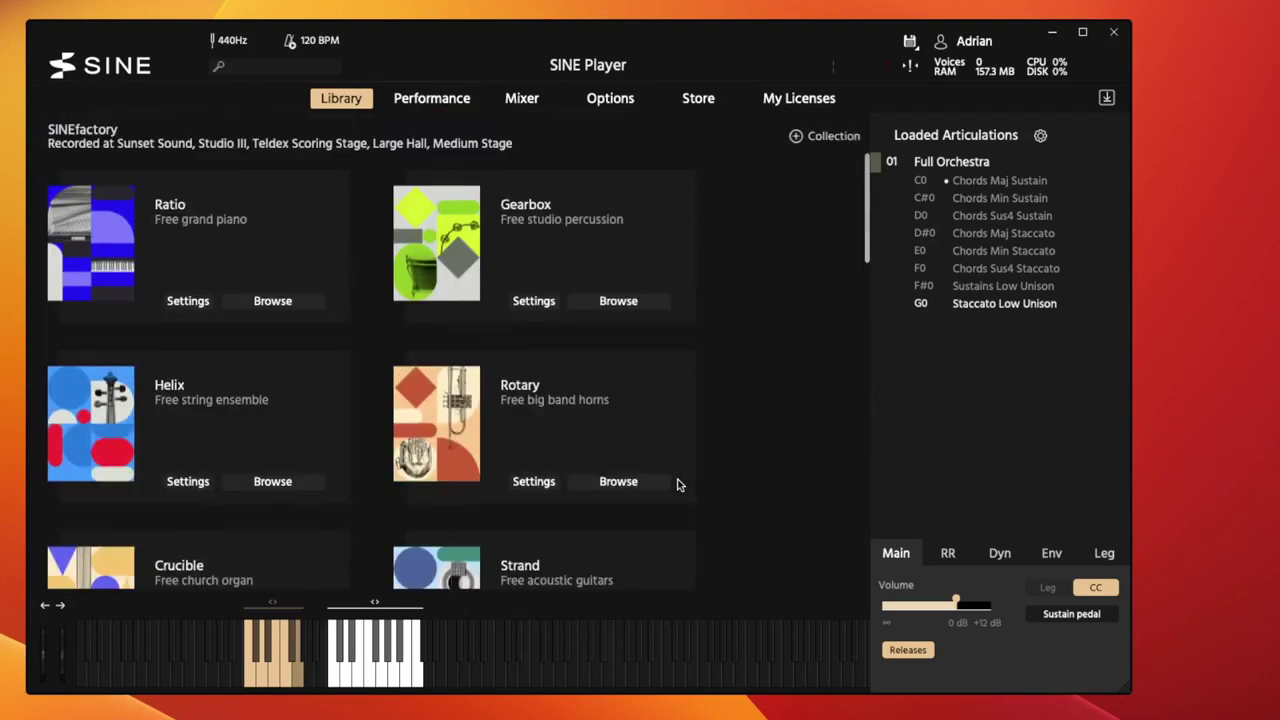